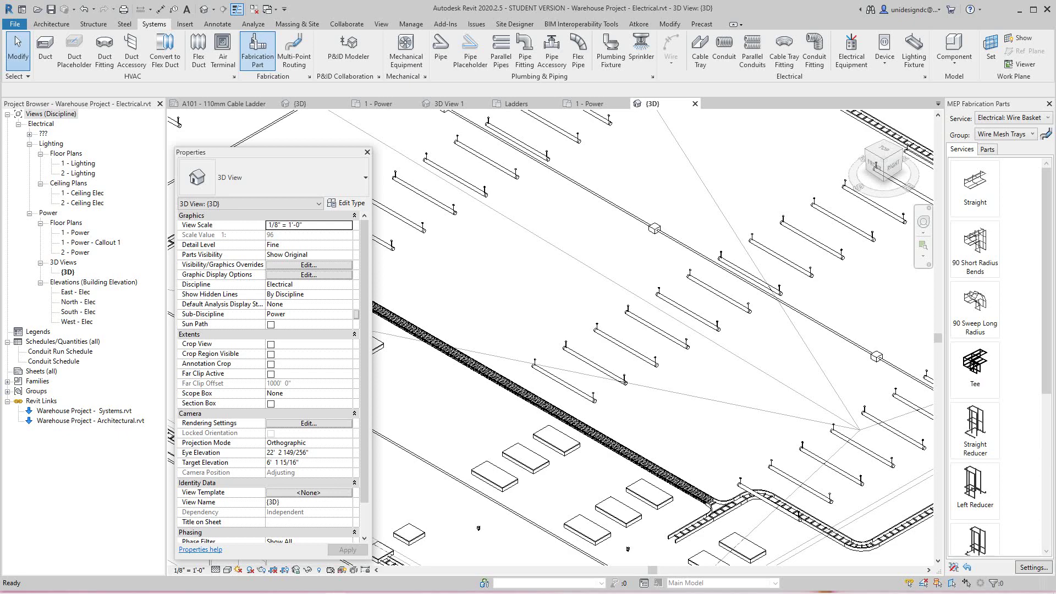
Place two 100x100 straight wire mesh tray sections end to end in the open area beside the existing tray run
scroll(638, 352, "down", 1)
scroll(642, 384, "up", 2)
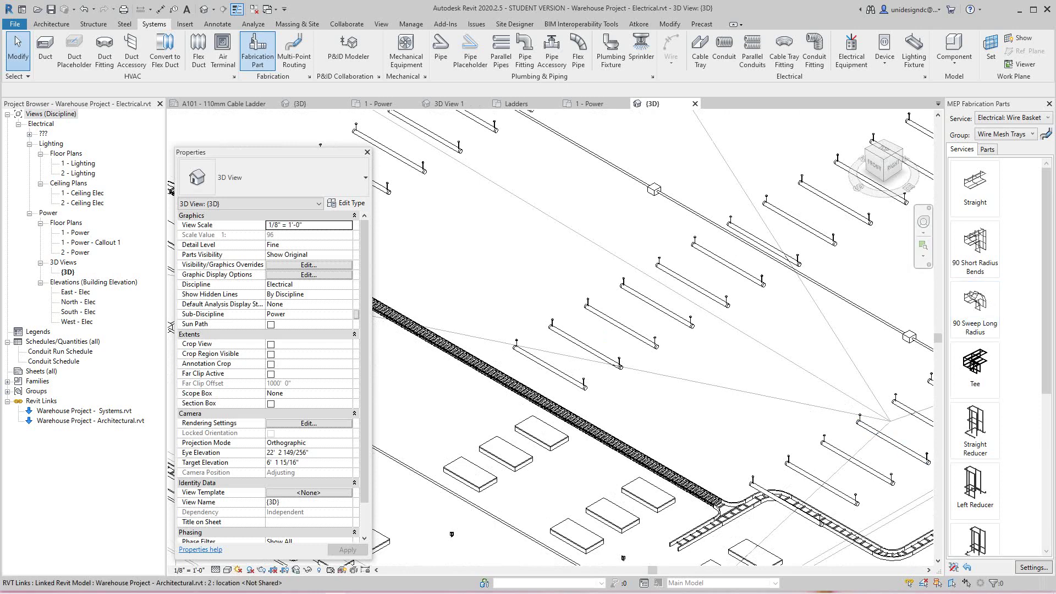
scroll(682, 407, "down", 3)
left_click(974, 187)
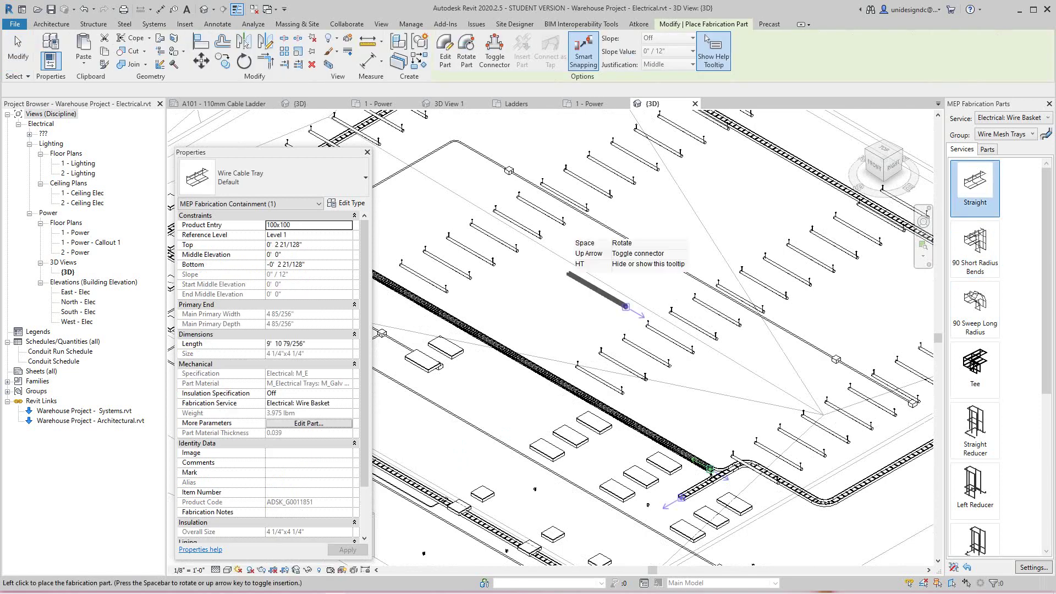
scroll(625, 306, "up", 4)
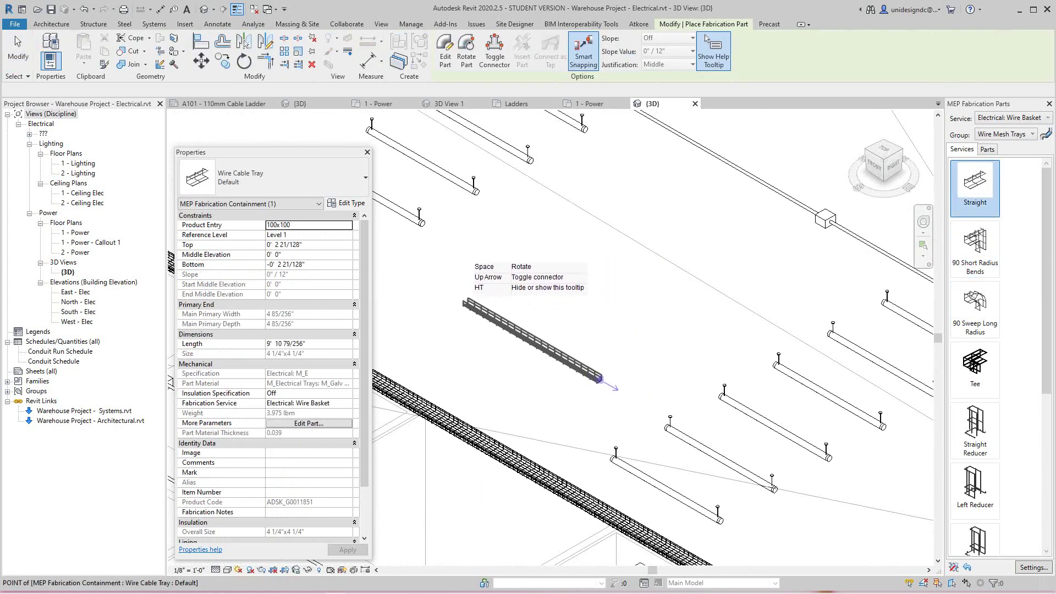
left_click(465, 302)
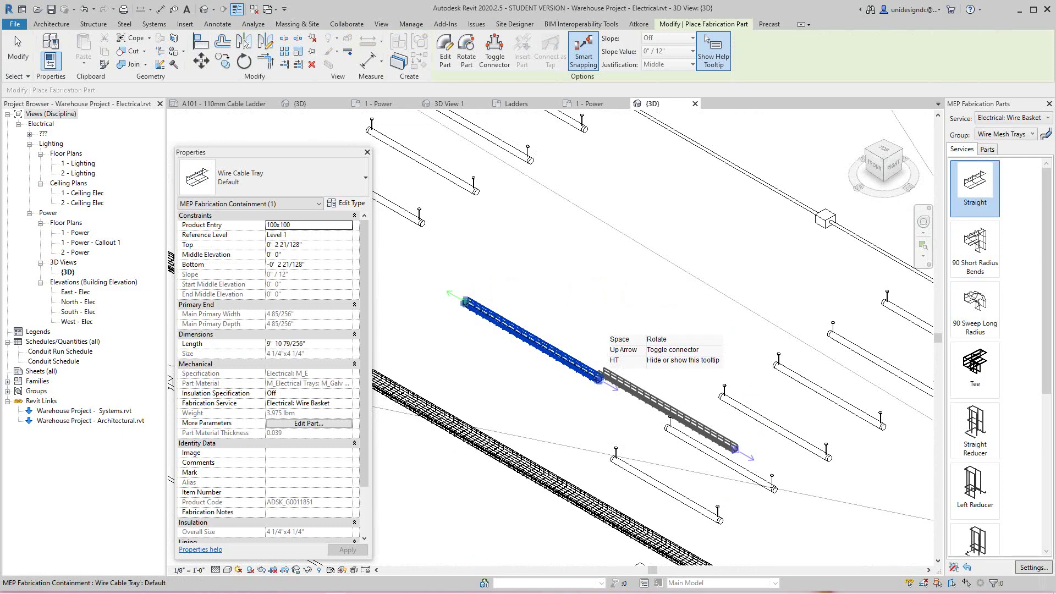
left_click(600, 383)
scroll(621, 374, "up", 2)
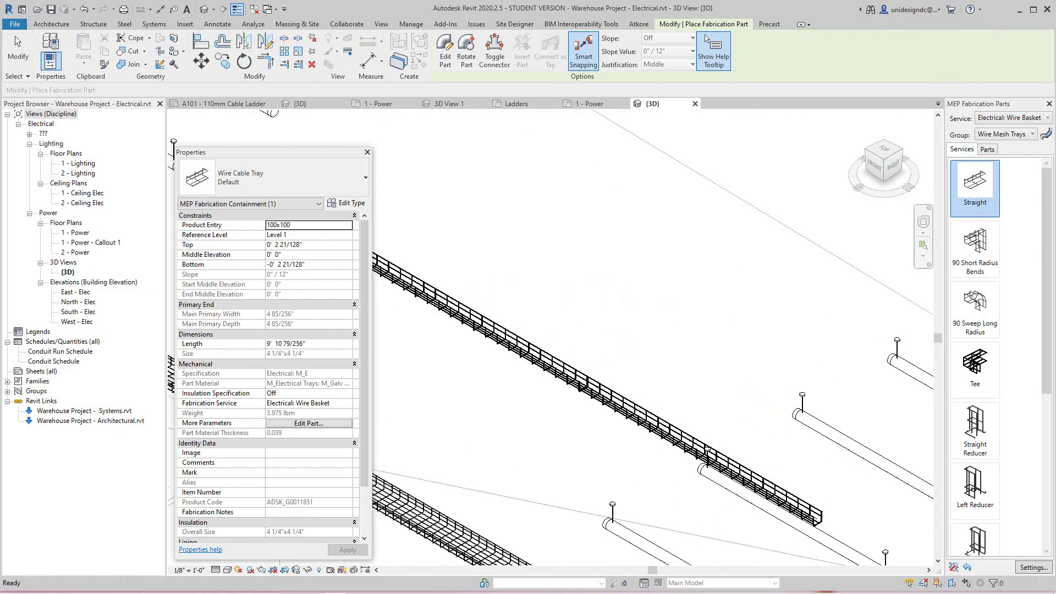
key("Escape")
Examine the two joined straight tray sections and their properties, checking each one separately
scroll(530, 290, "up", 2)
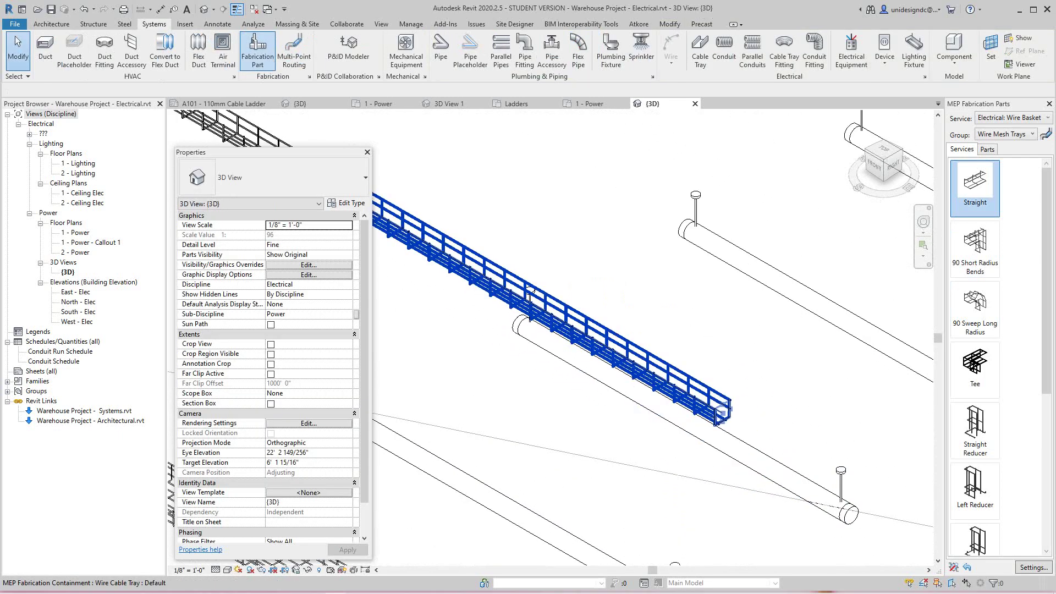
left_click(530, 290)
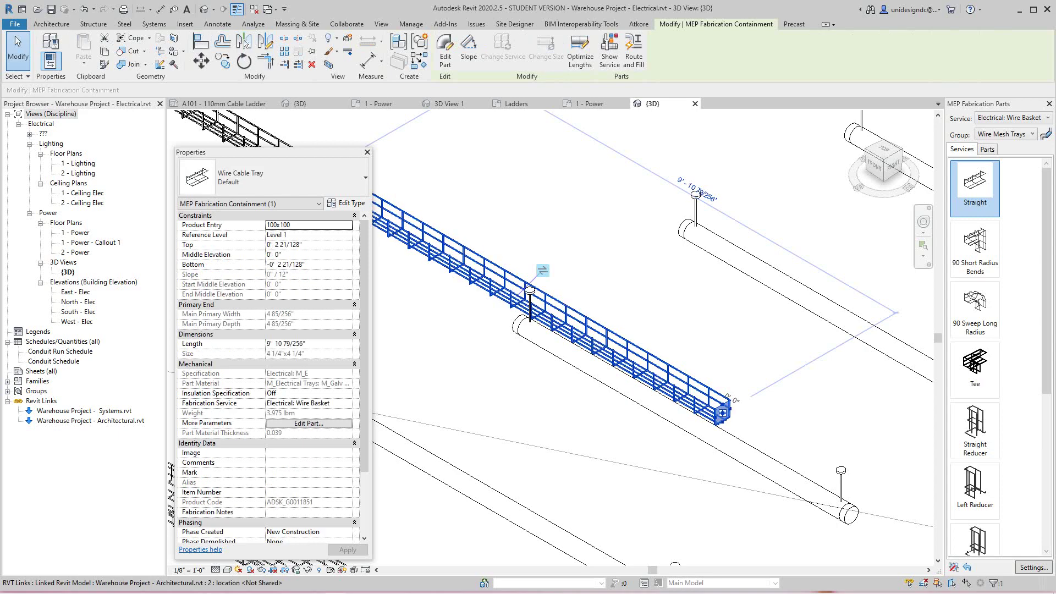
left_click(559, 406)
scroll(558, 406, "down", 1)
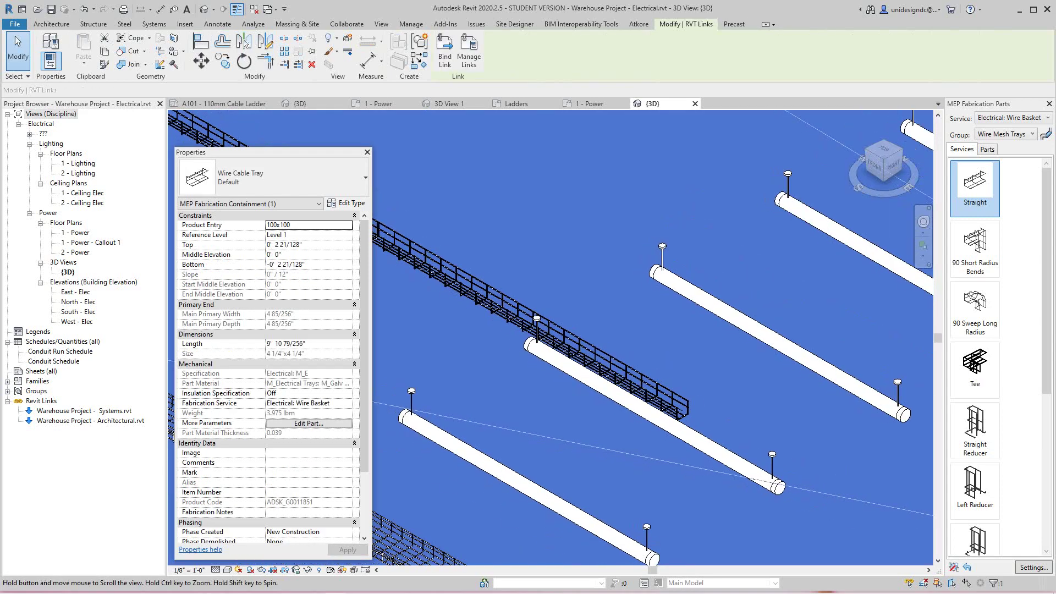
scroll(558, 406, "down", 1)
middle_click_drag(558, 406, 675, 415)
key("Escape")
left_click(486, 243)
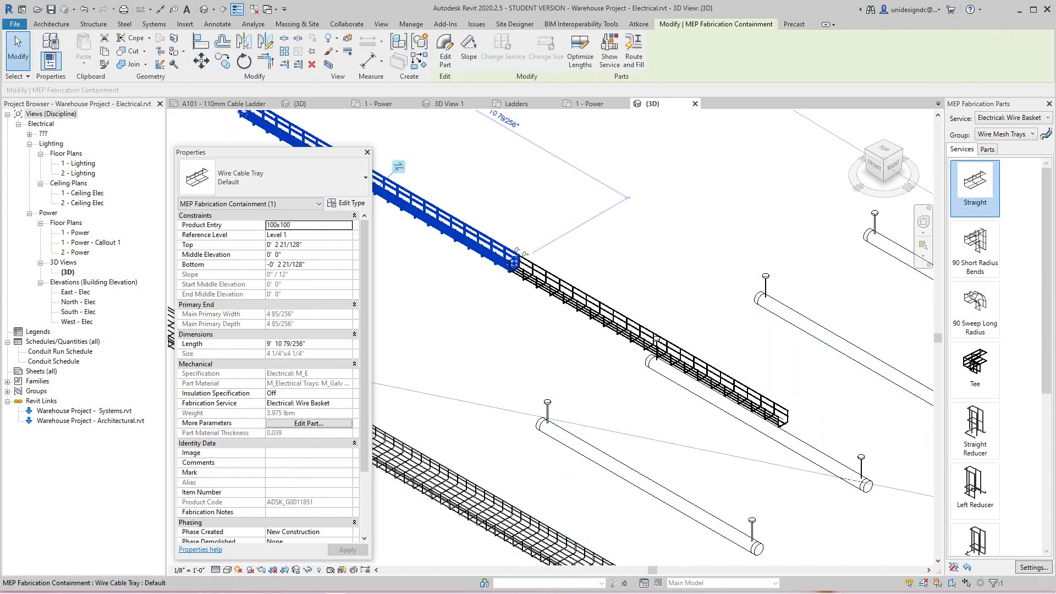
scroll(502, 262, "down", 5)
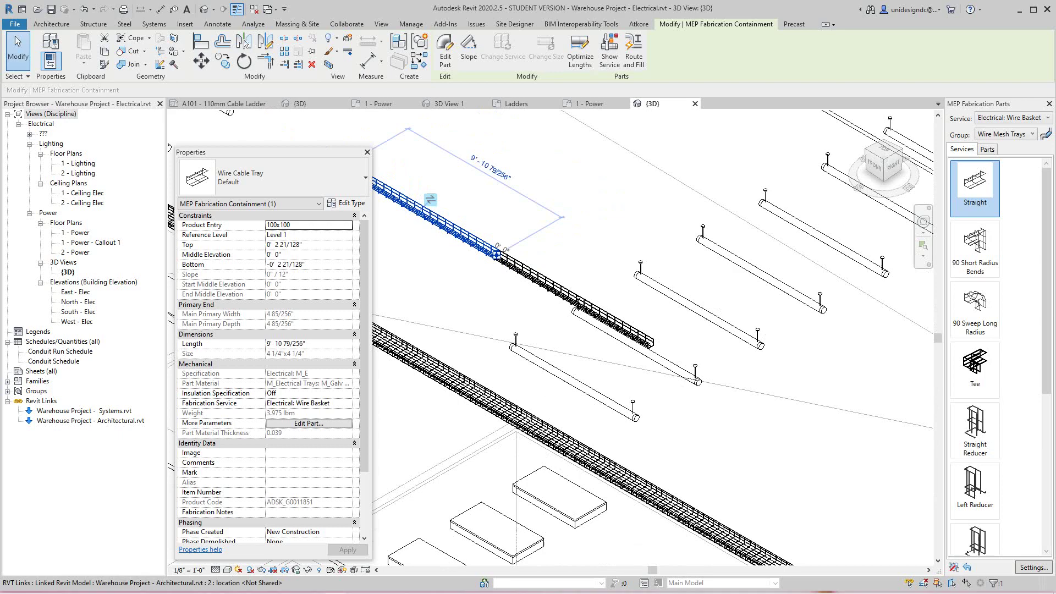
scroll(586, 312, "down", 3)
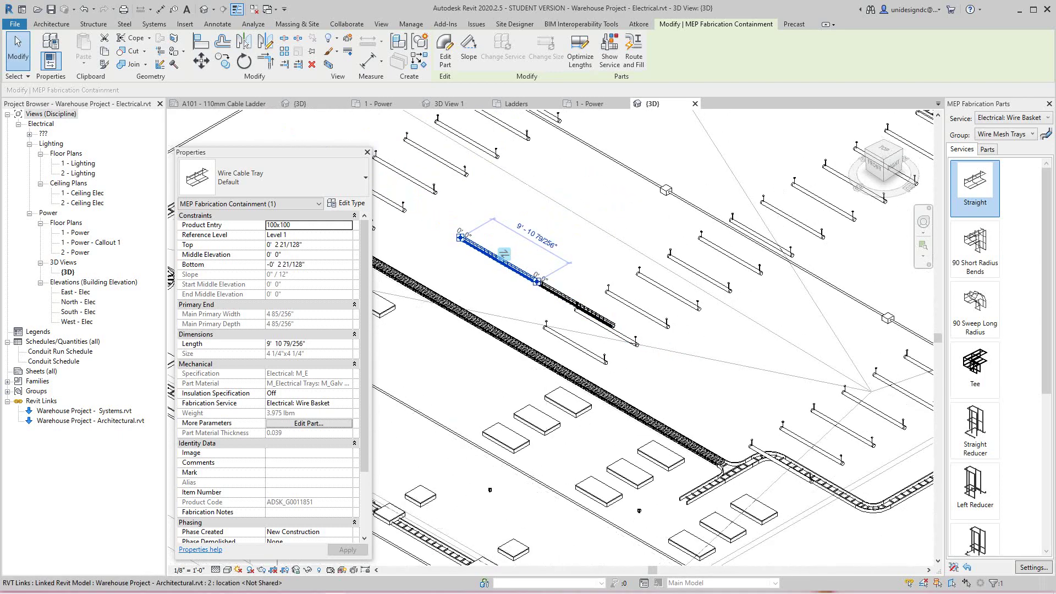
left_click(581, 309)
key("Escape")
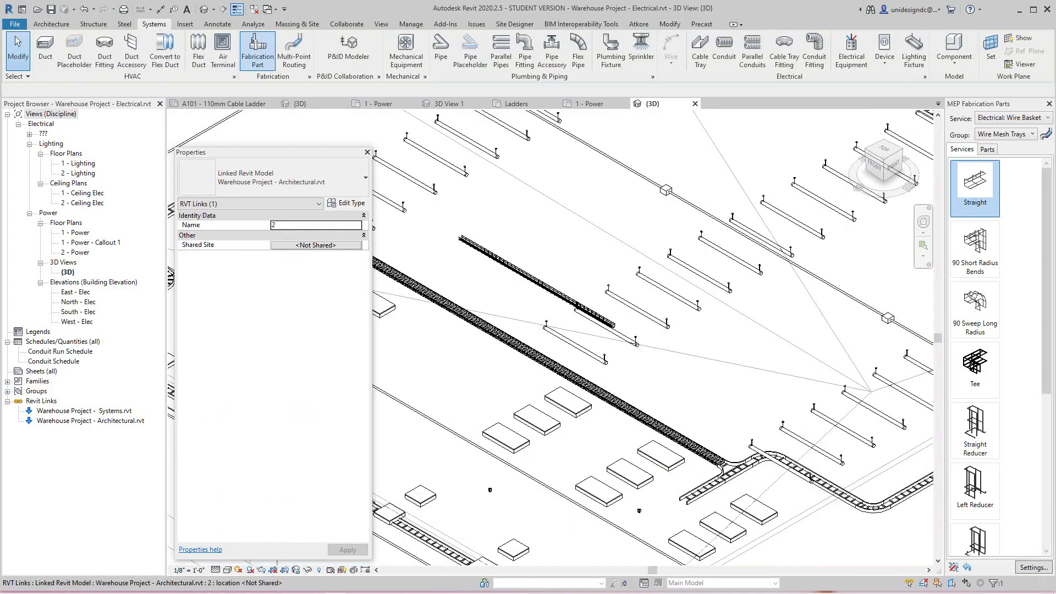
scroll(578, 307, "up", 2)
scroll(573, 307, "up", 2)
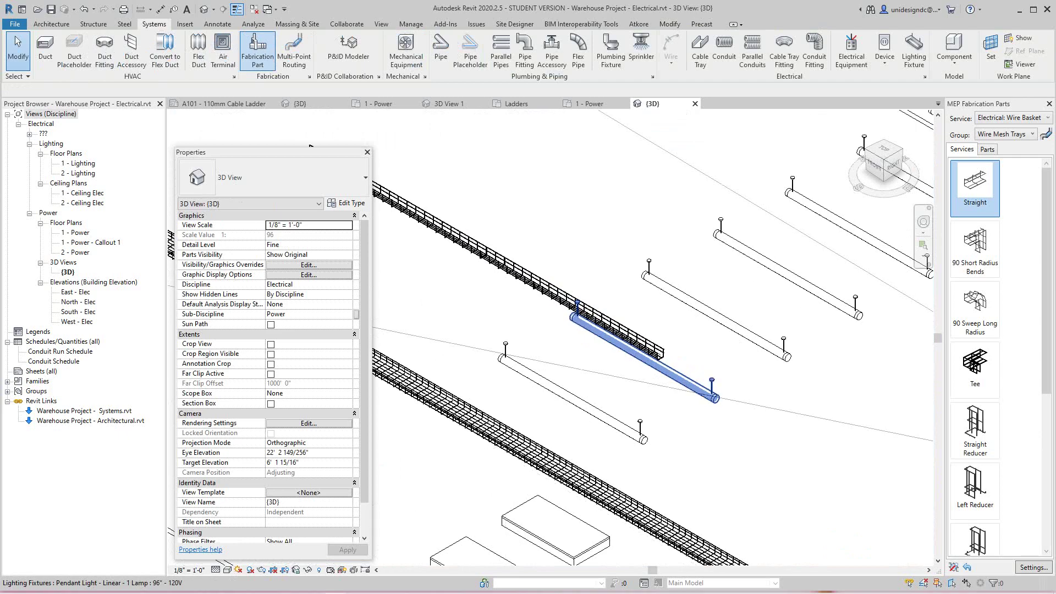
Change the second straight tray section's product entry to 300x100
scroll(572, 327, "down", 2)
left_click(575, 316)
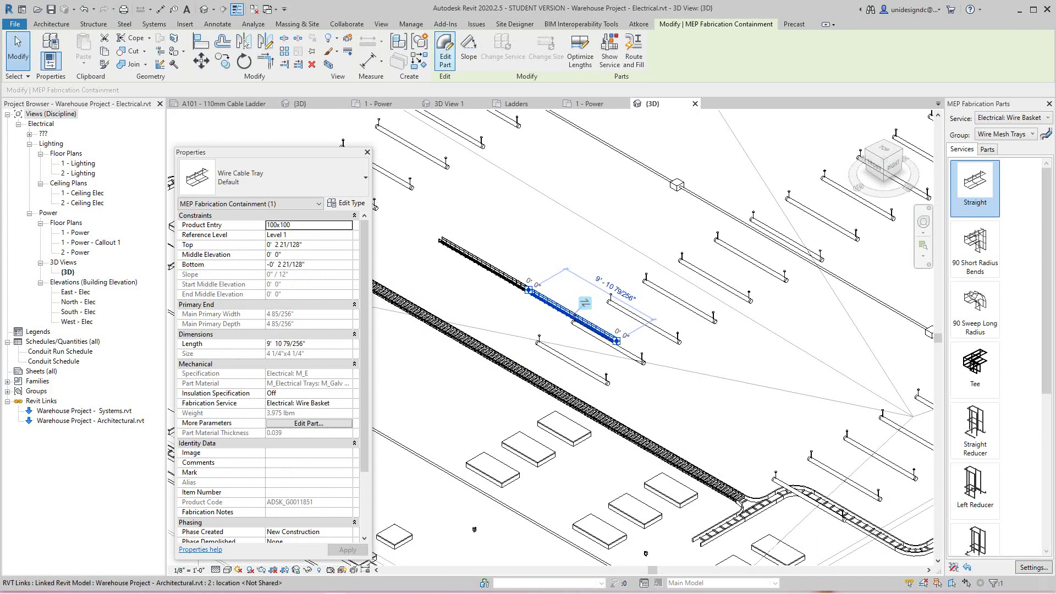
left_click(445, 55)
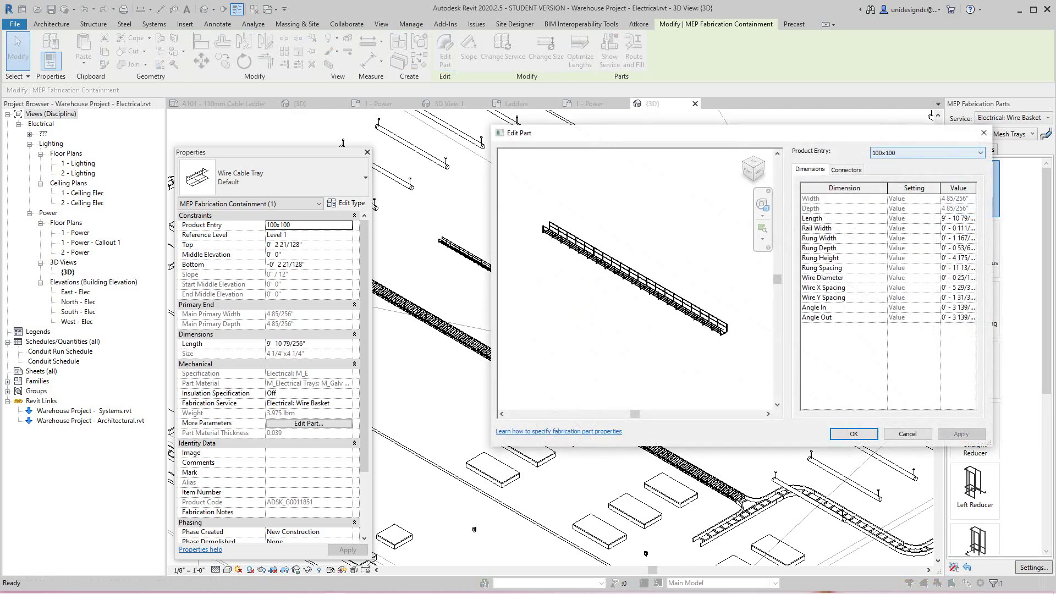
left_click(935, 152)
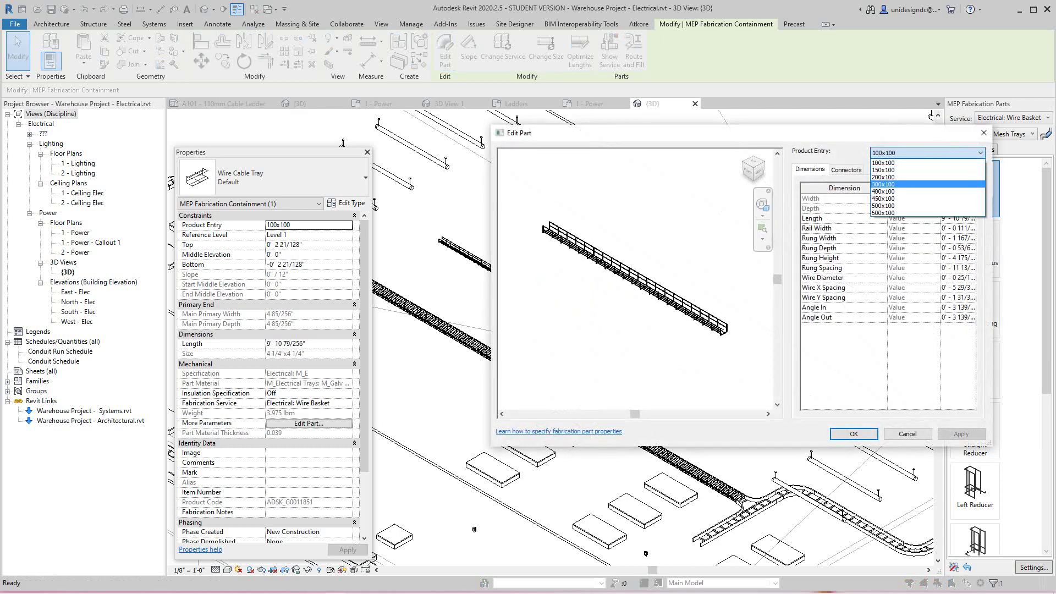
left_click(929, 183)
left_click(853, 434)
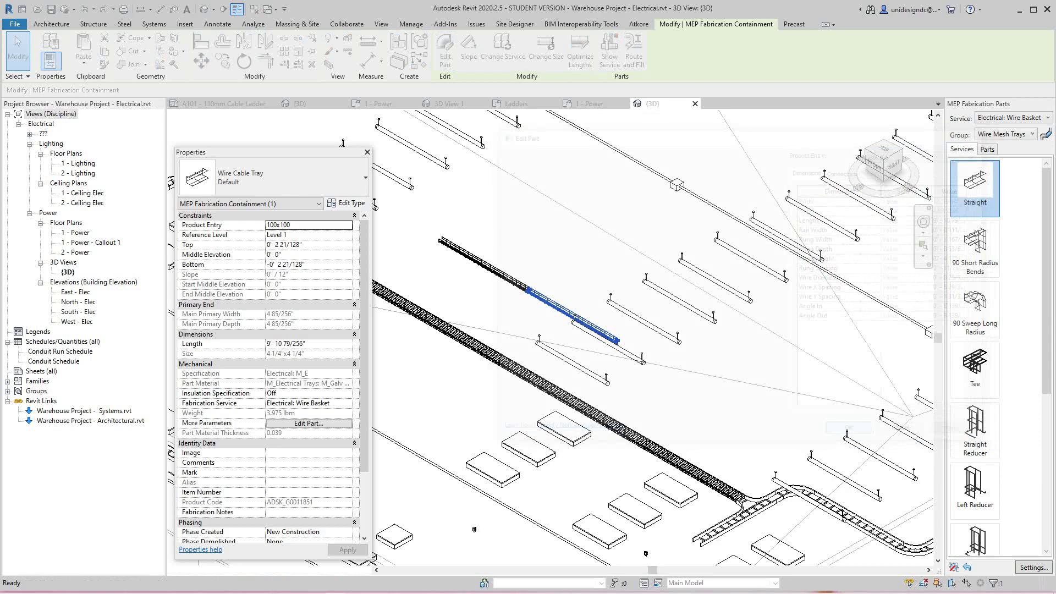
left_click(512, 264)
scroll(512, 264, "up", 3)
key("Escape")
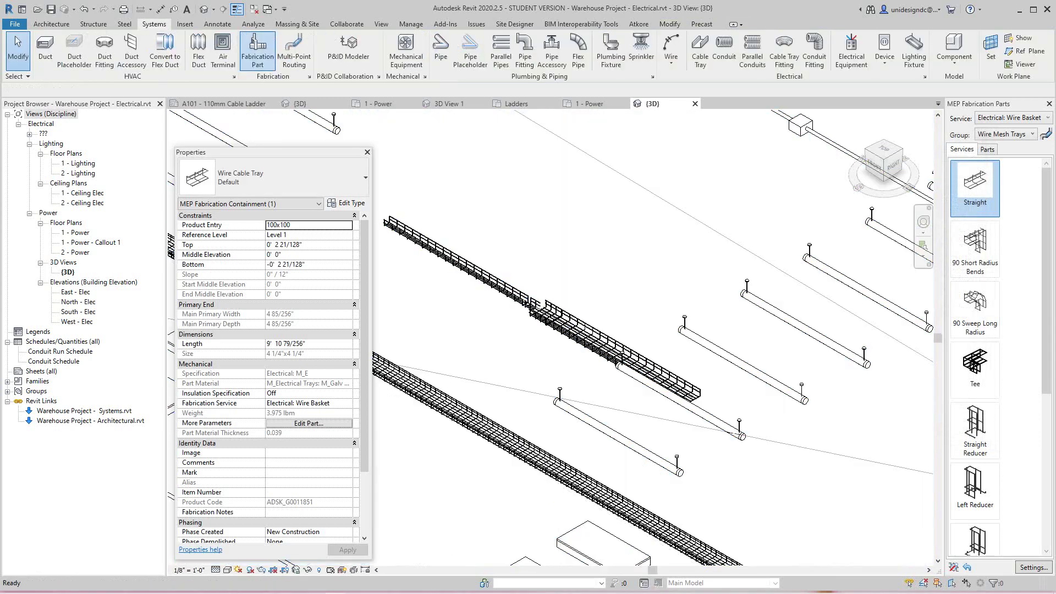
scroll(547, 274, "up", 6)
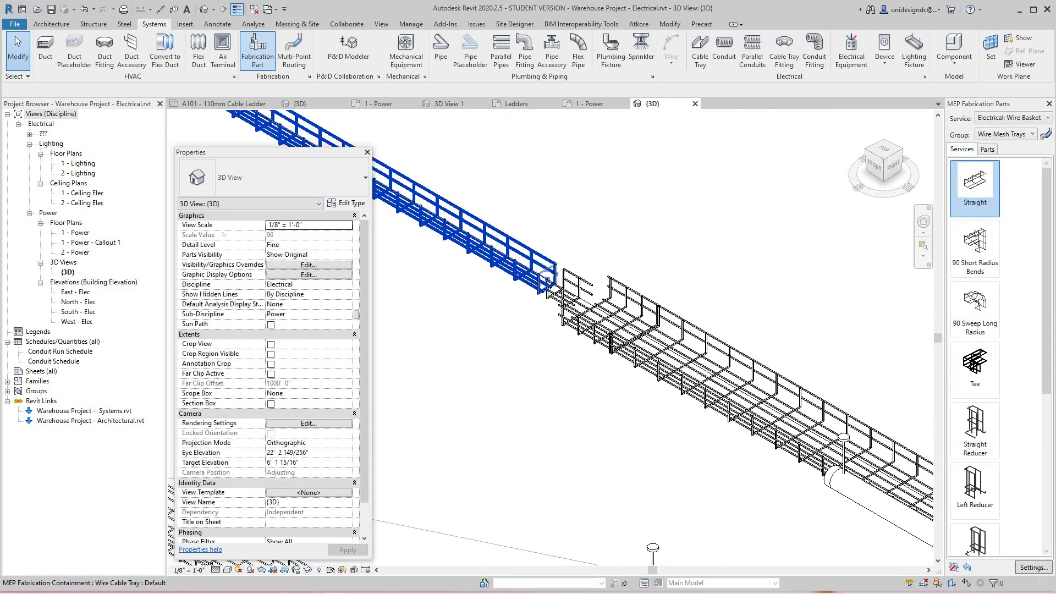
Change the first straight tray section's product entry to 150x100
left_click(547, 277)
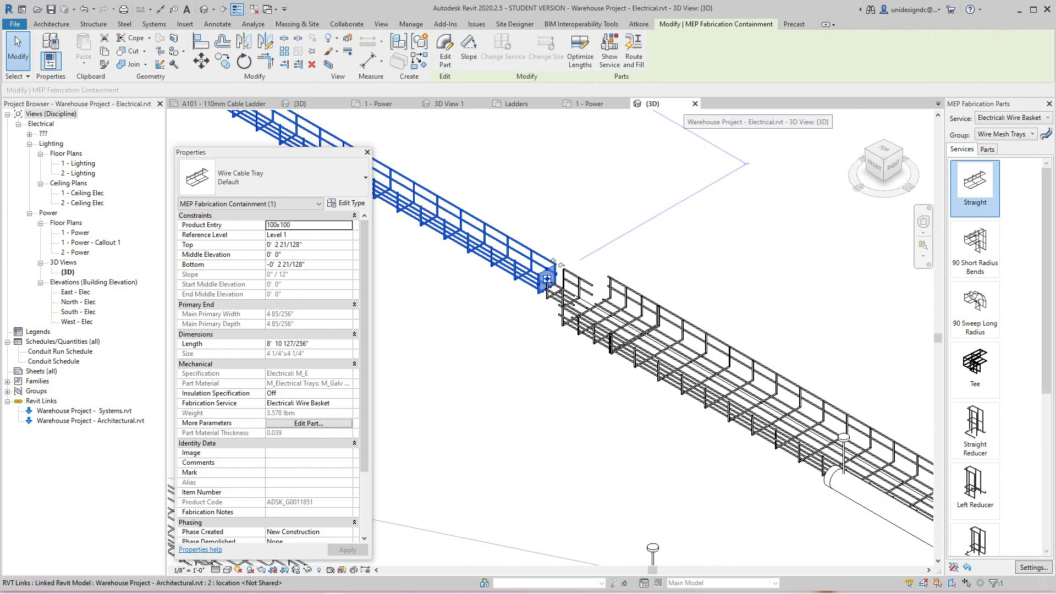
left_click(445, 52)
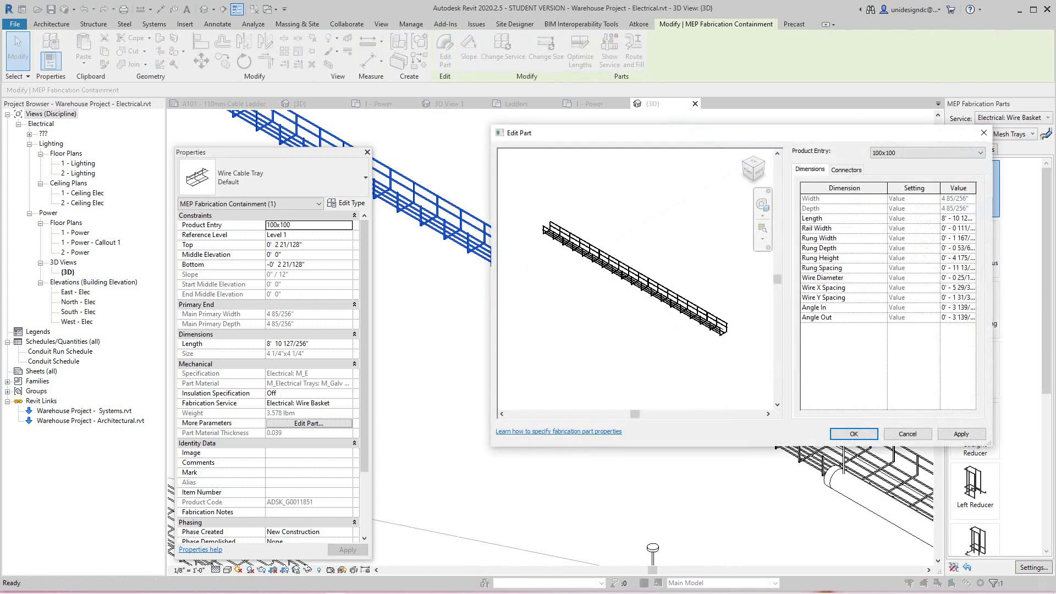
left_click(934, 153)
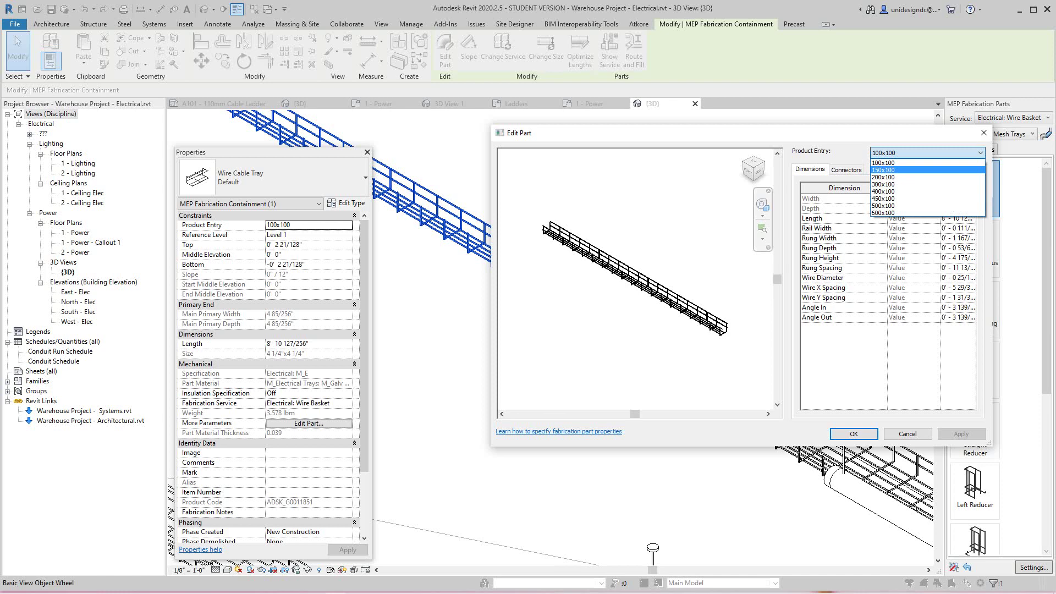
key("Down")
key("Down")
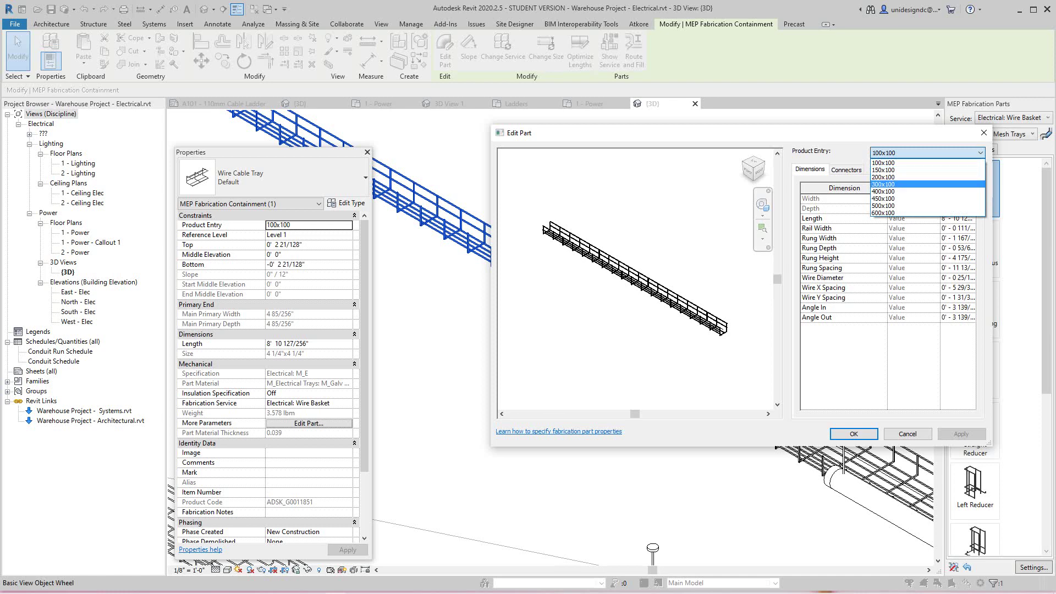
key("Up")
key("Up")
key("Return")
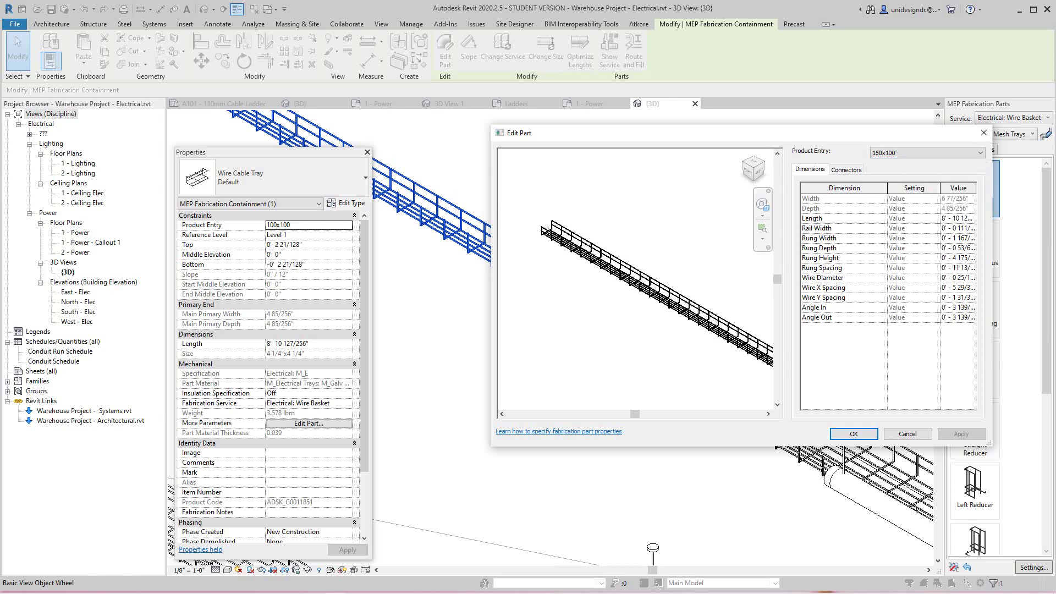
left_click(854, 433)
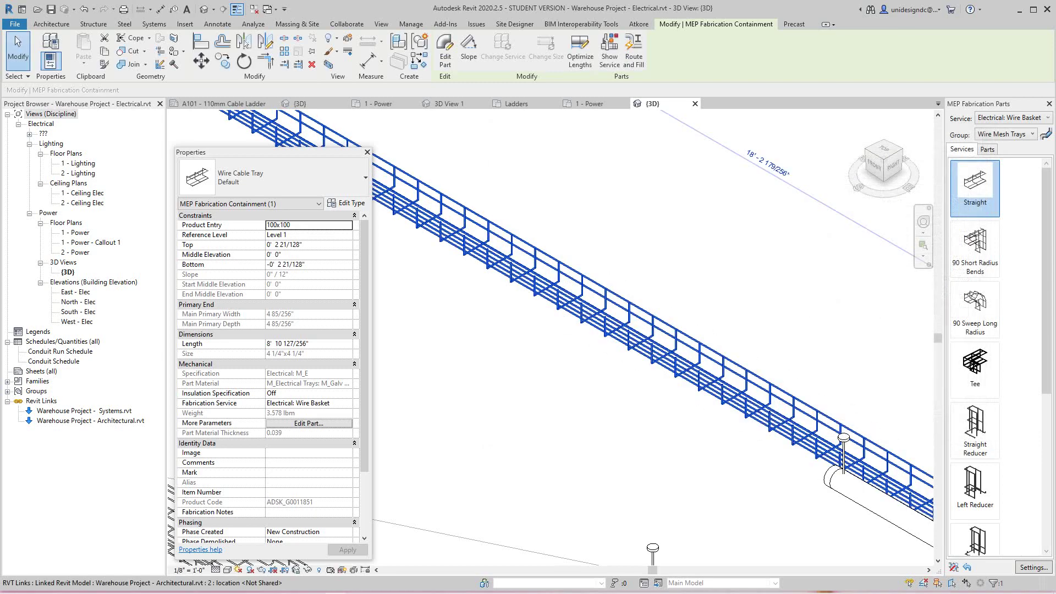
left_click(615, 421)
scroll(616, 420, "down", 8)
key("Escape")
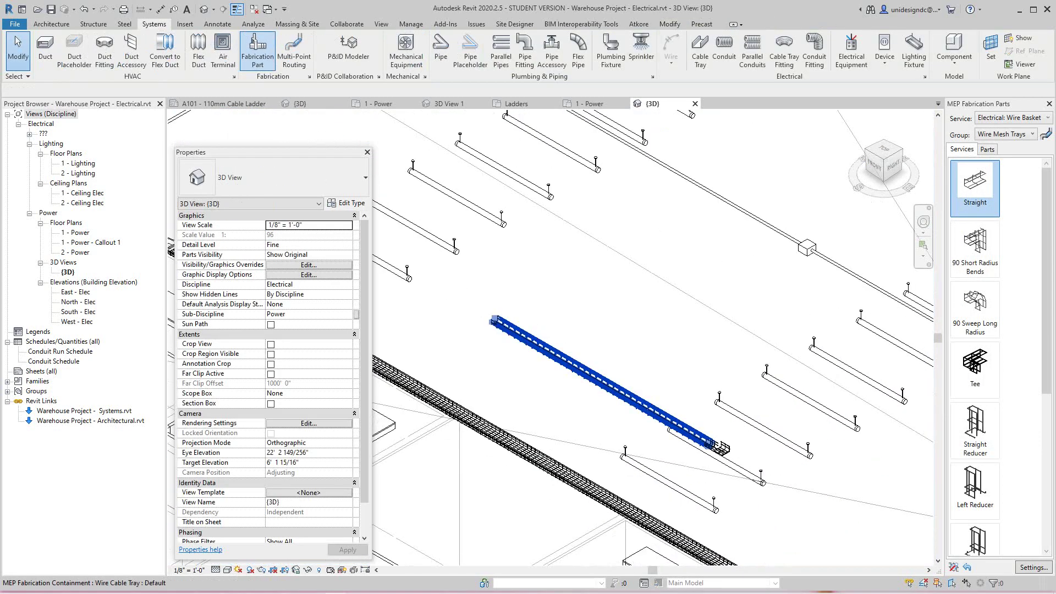
Check the resized tray run, and undo the size changes made to both straight sections
scroll(853, 431, "up", 1)
scroll(721, 441, "up", 2)
middle_click_drag(683, 463, 711, 323)
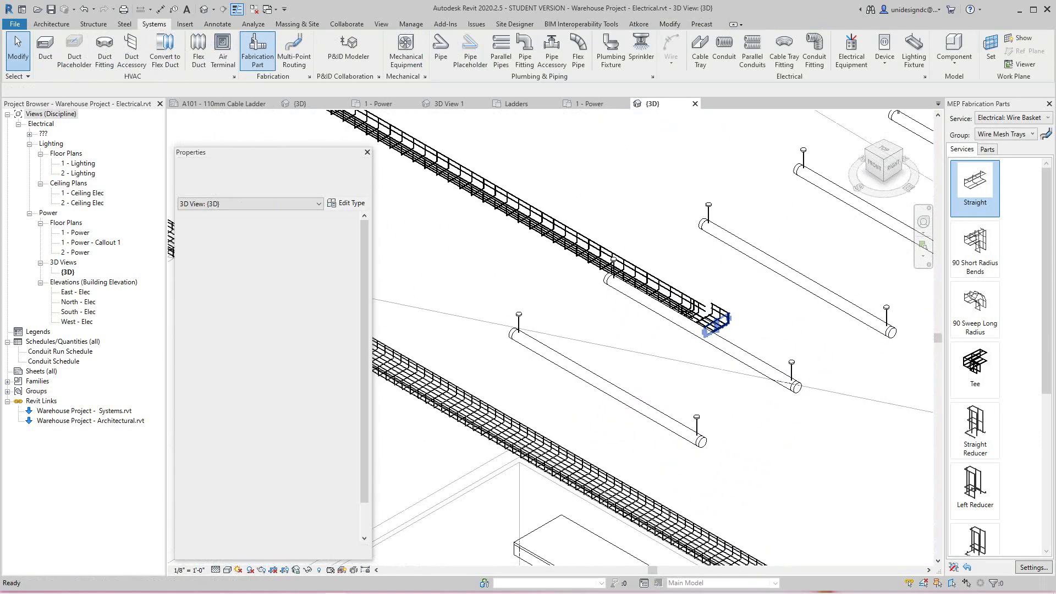
scroll(709, 352, "down", 5)
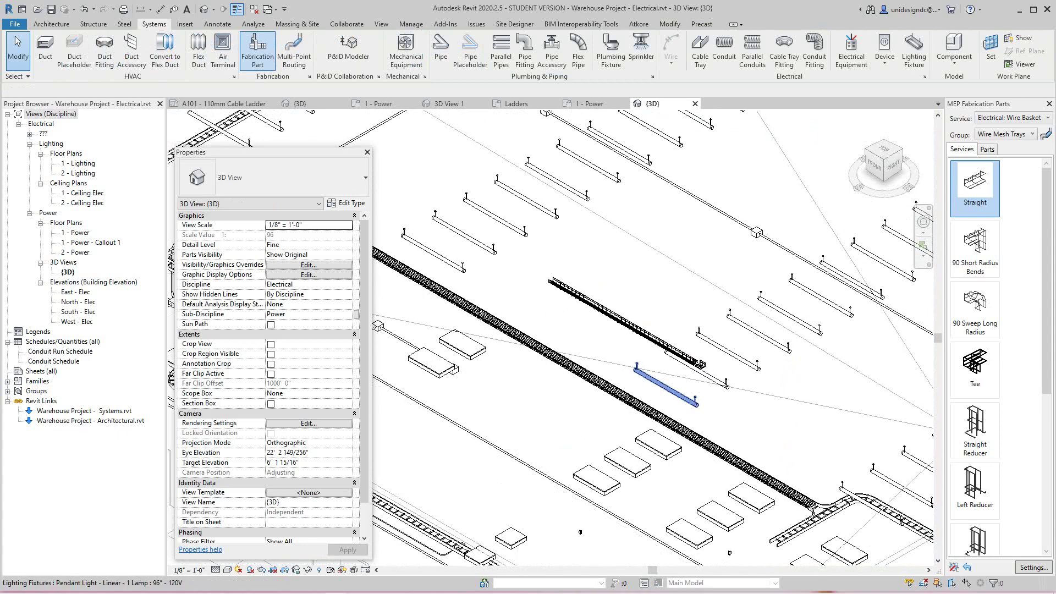
scroll(555, 286, "up", 4)
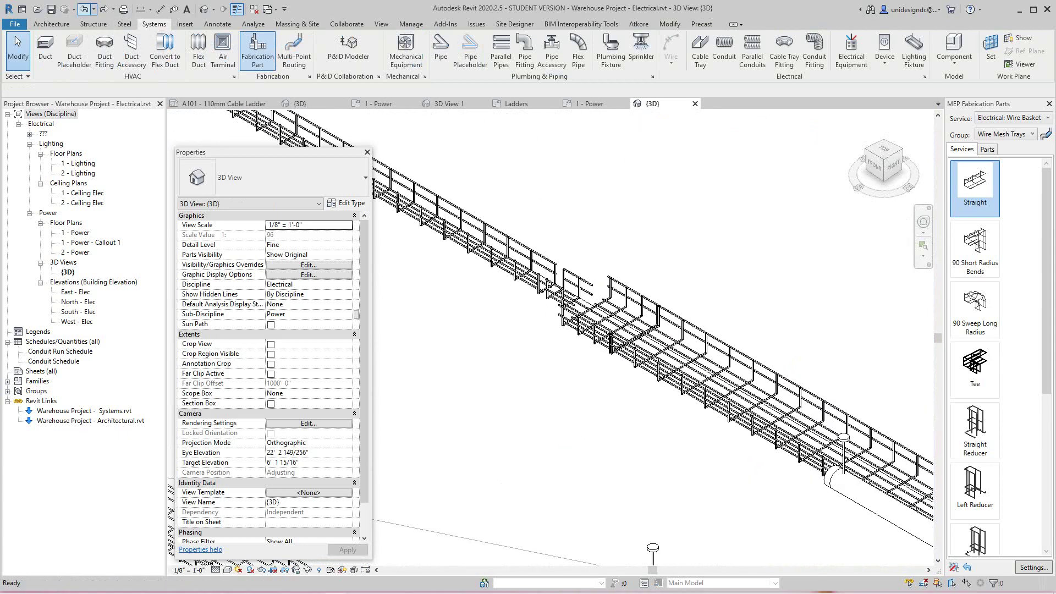
scroll(514, 290, "down", 5)
scroll(528, 323, "up", 2)
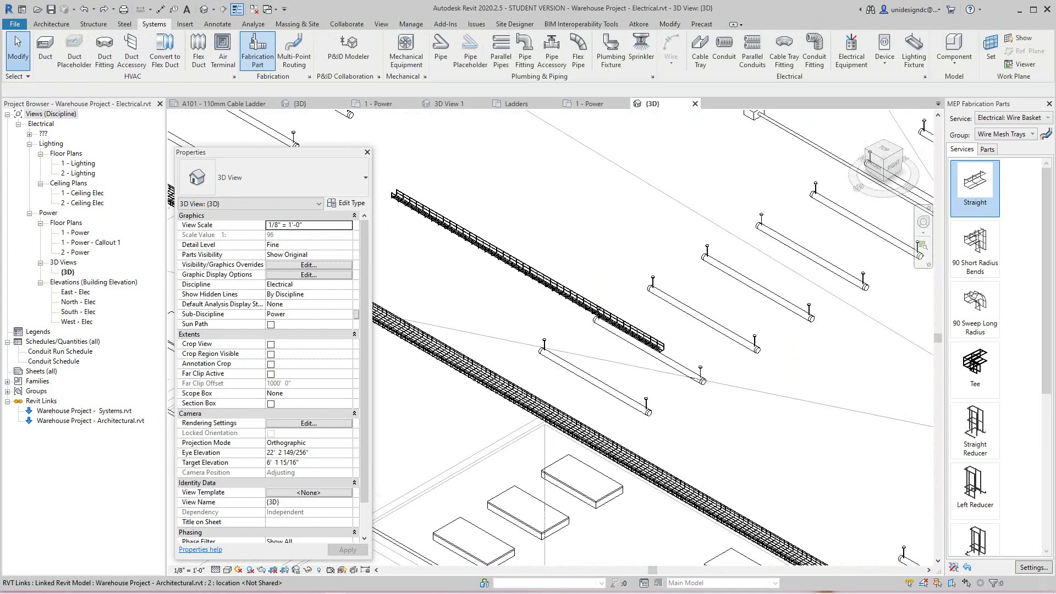
Attach a 100x100 Offset fitting to the free far end of the first straight tray section
middle_click_drag(528, 324, 607, 390)
scroll(975, 527, "down", 5)
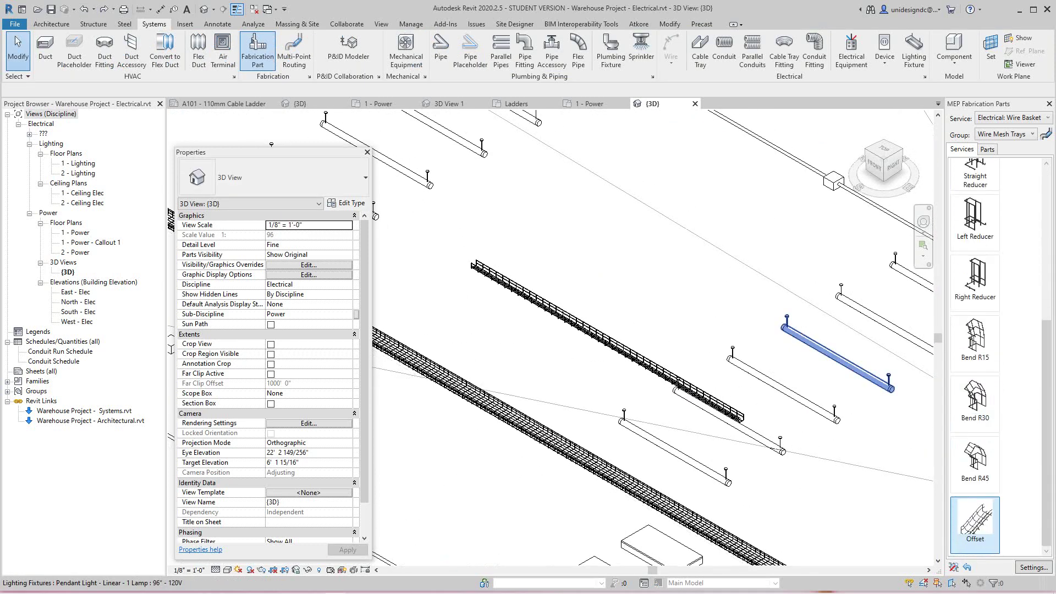
left_click(974, 522)
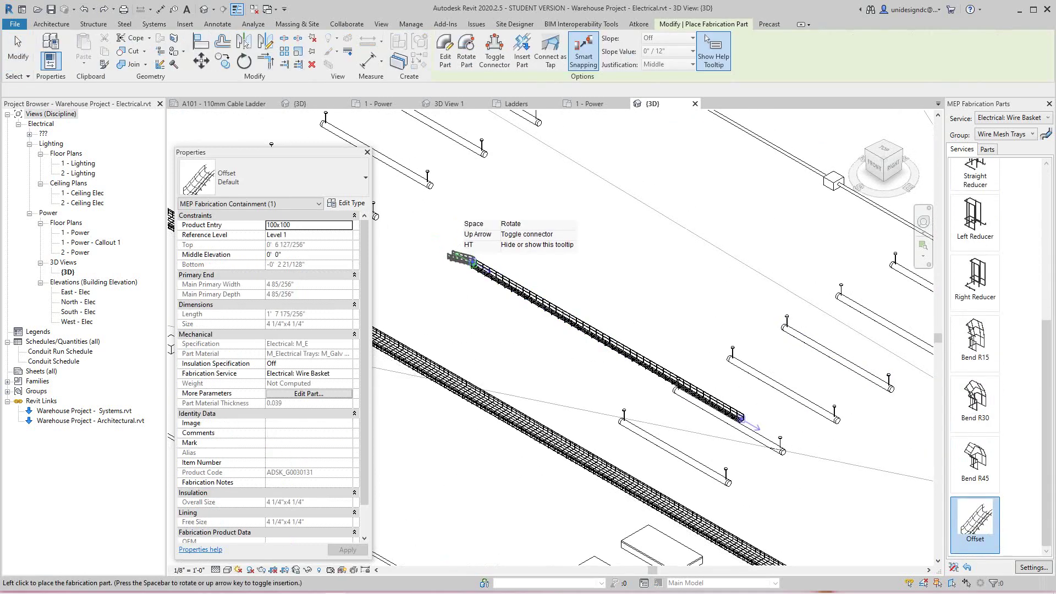
scroll(473, 264, "up", 3)
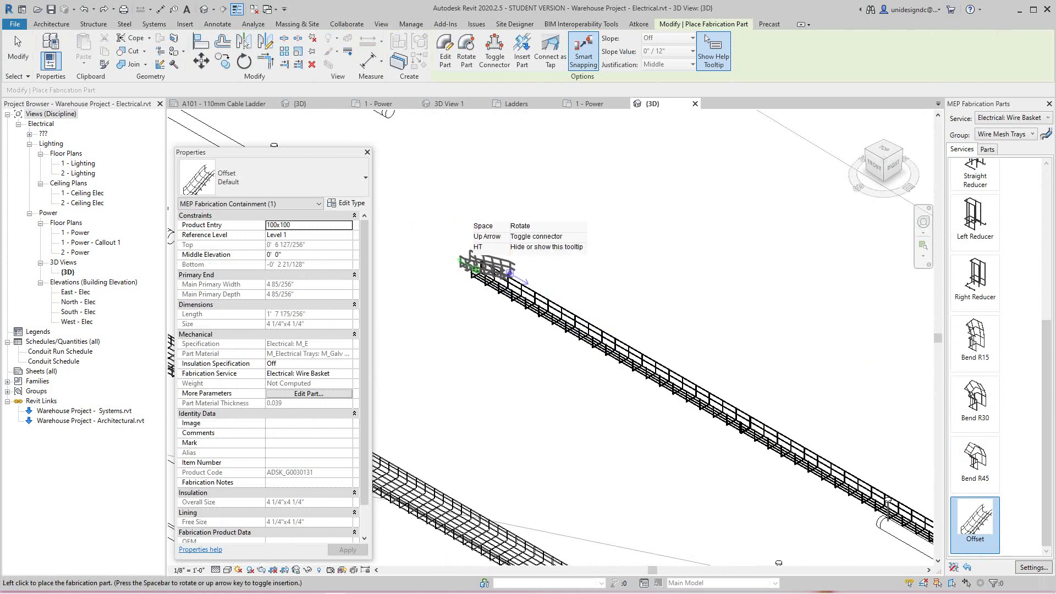
left_click(476, 269)
key("Escape")
scroll(501, 231, "up", 2)
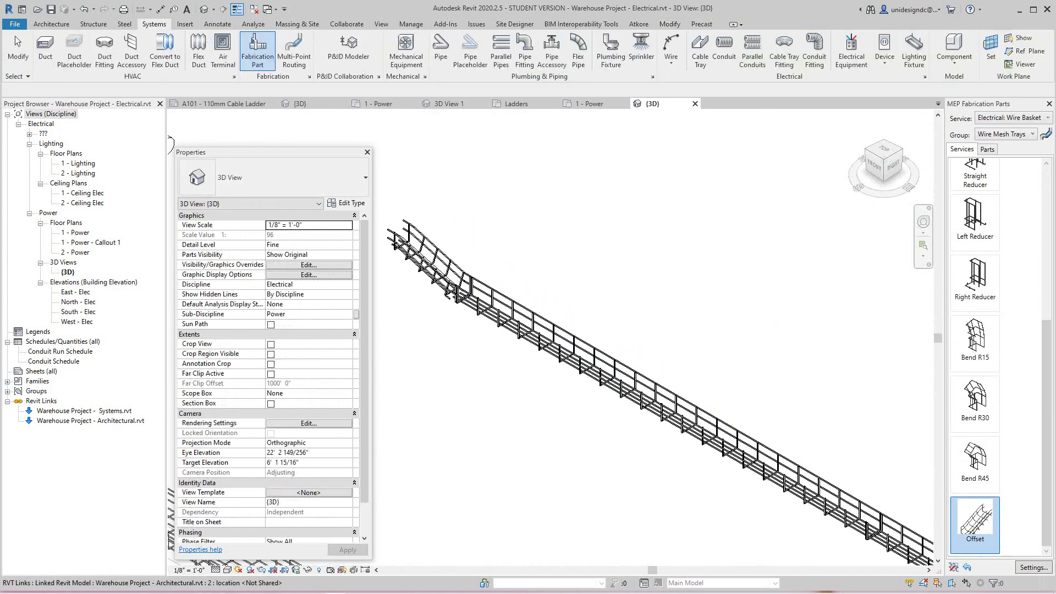
middle_click_drag(500, 231, 605, 220)
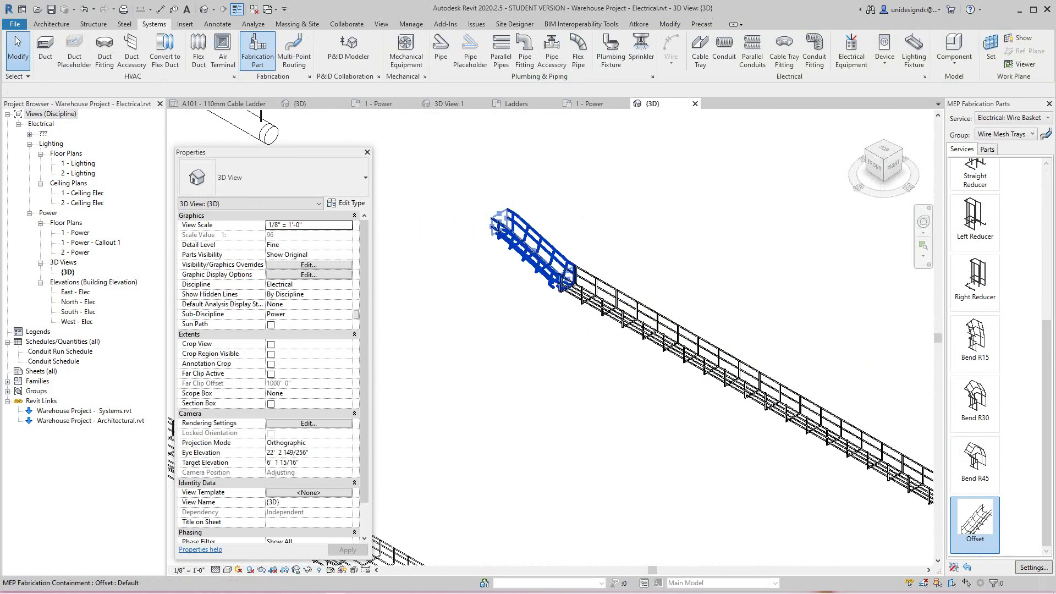
Flip the Offset fitting downward and back upward twice at the tray's free end
left_click(541, 253)
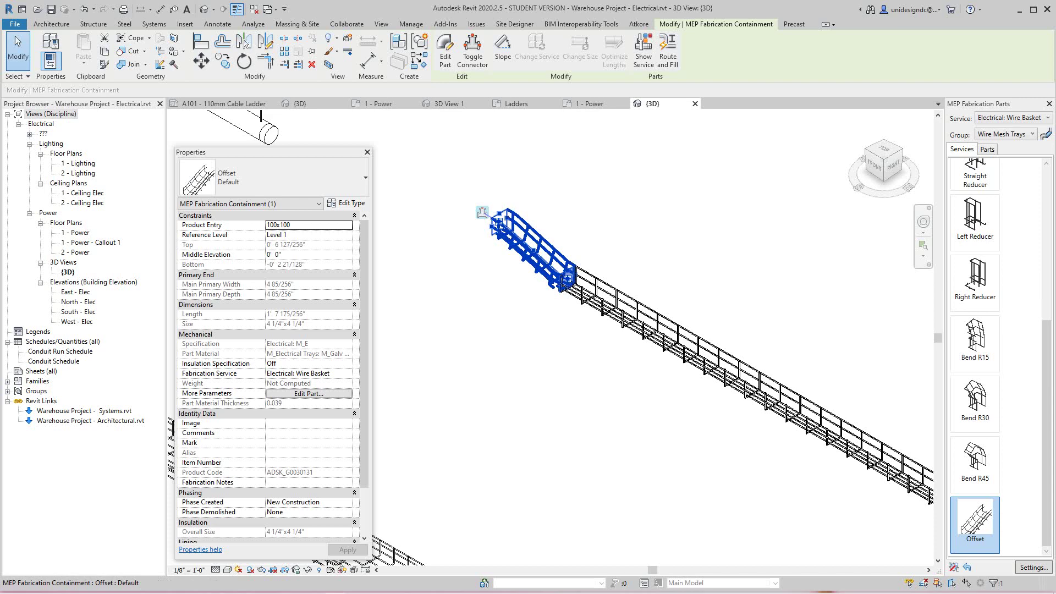
key("Escape")
left_click(497, 221)
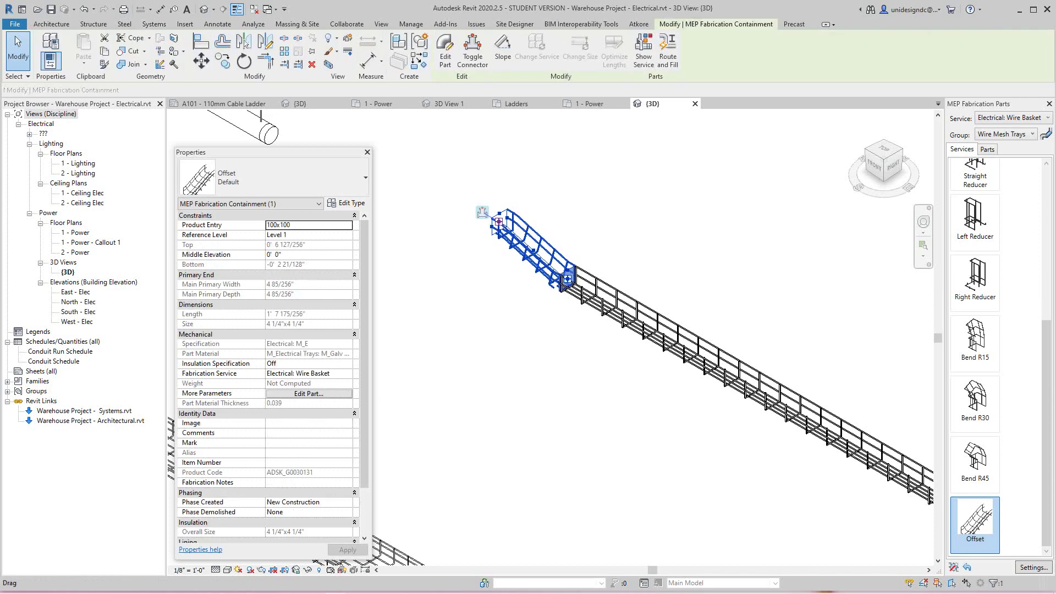
left_click(482, 213)
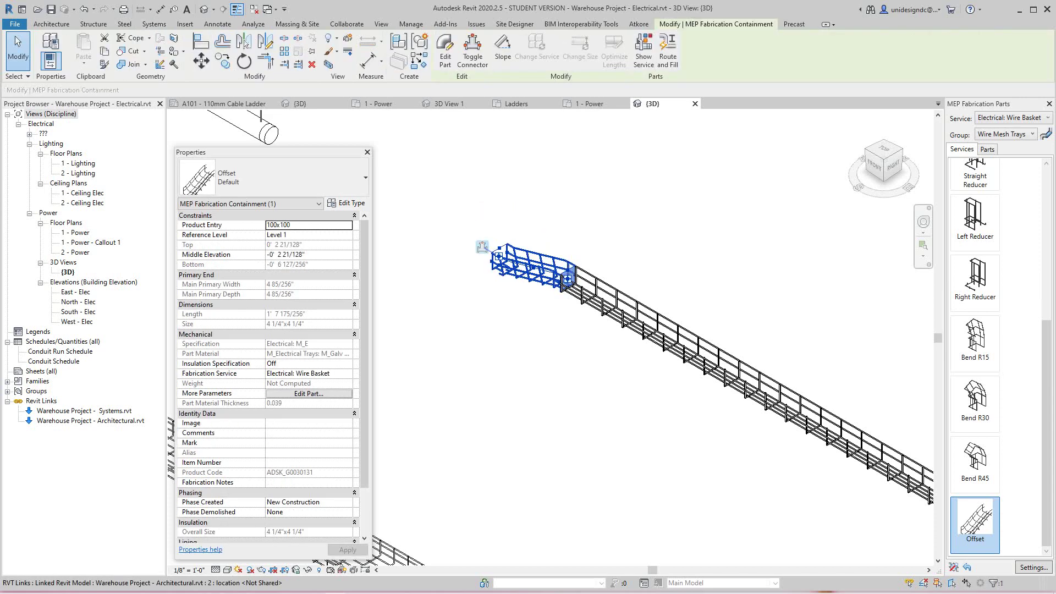
left_click(482, 246)
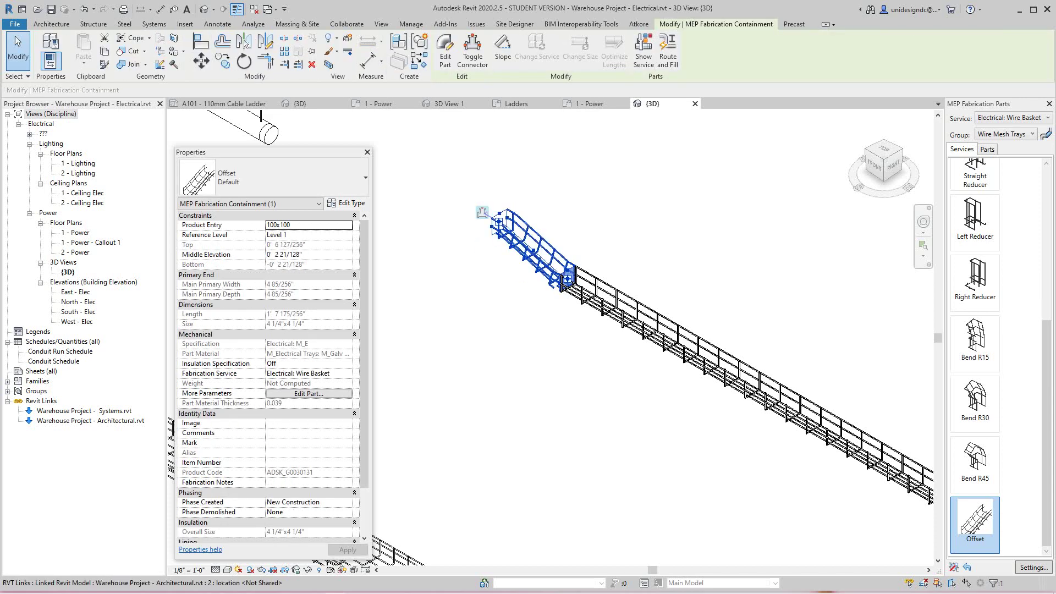
left_click(482, 212)
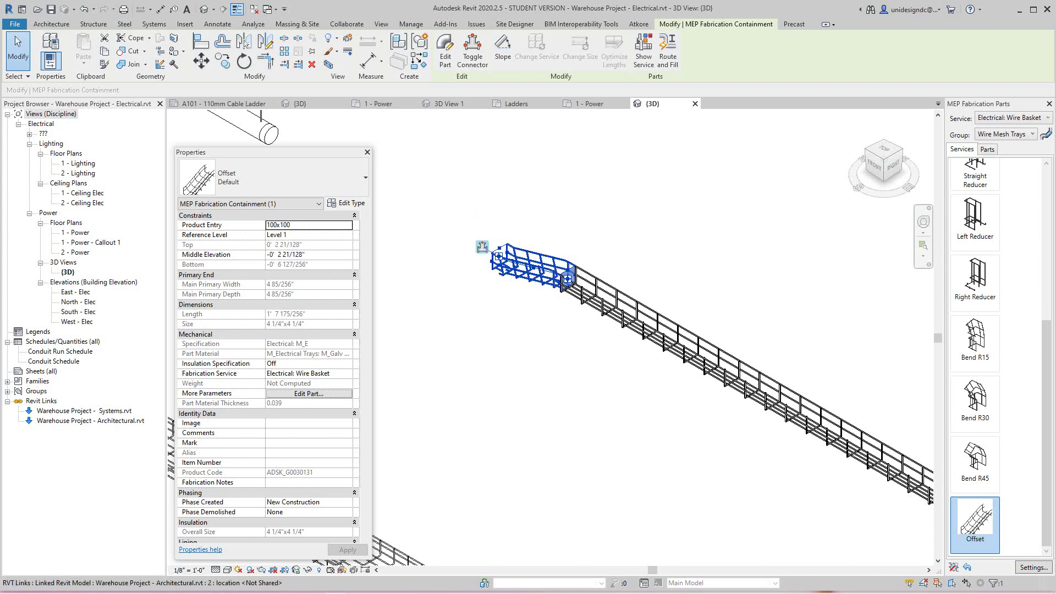
left_click(482, 246)
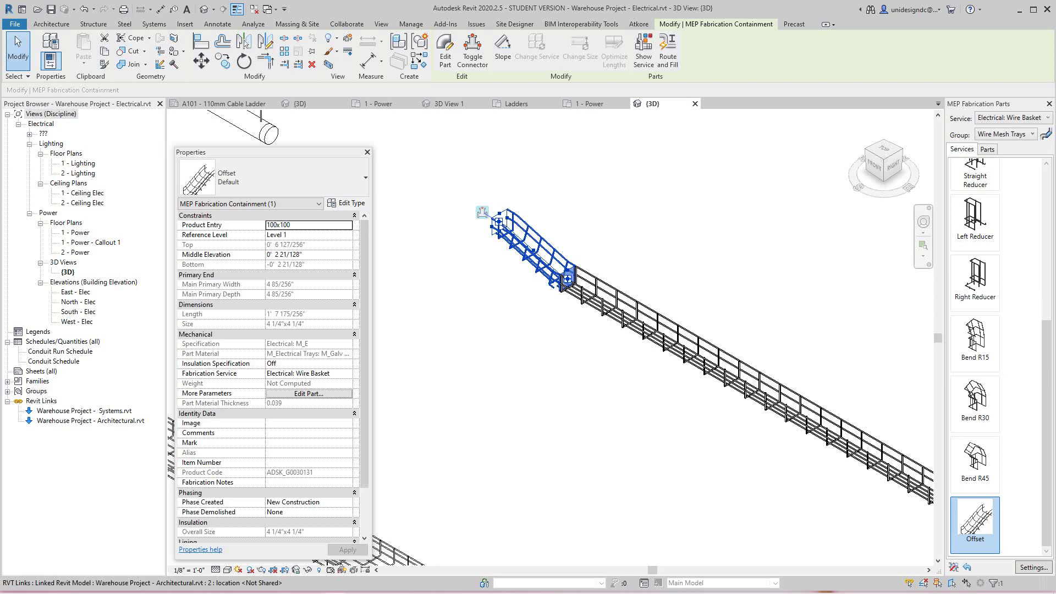
Set the Offset fitting's middle elevation to 1' 0" and deselect the fitting
left_click(284, 255)
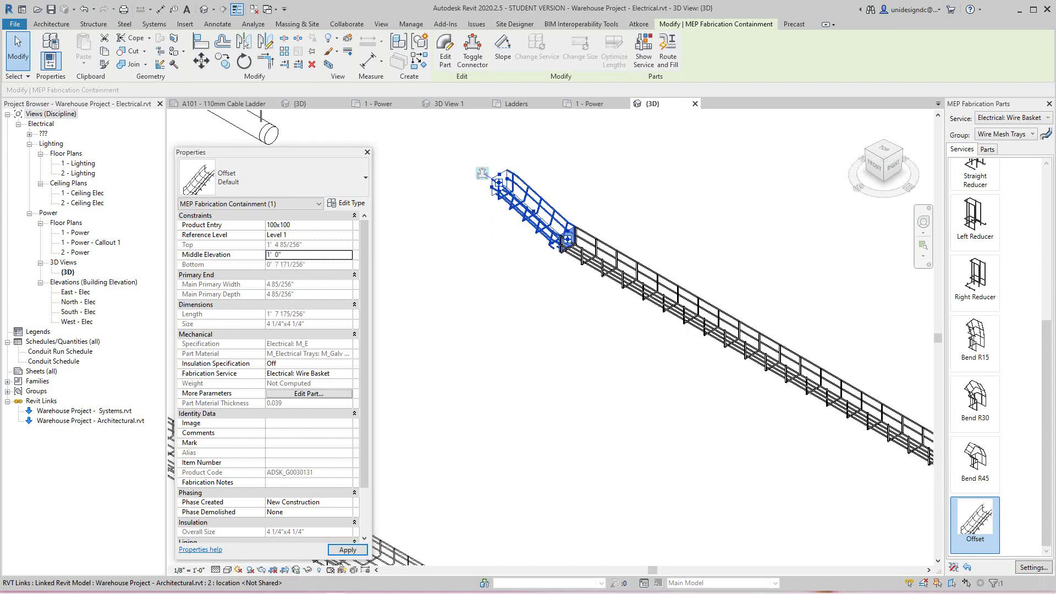
left_click(518, 353)
key("Escape")
Examine the mesh tray run and its Offset fitting in the context of the surrounding warehouse model
scroll(518, 353, "down", 4)
scroll(605, 363, "up", 5)
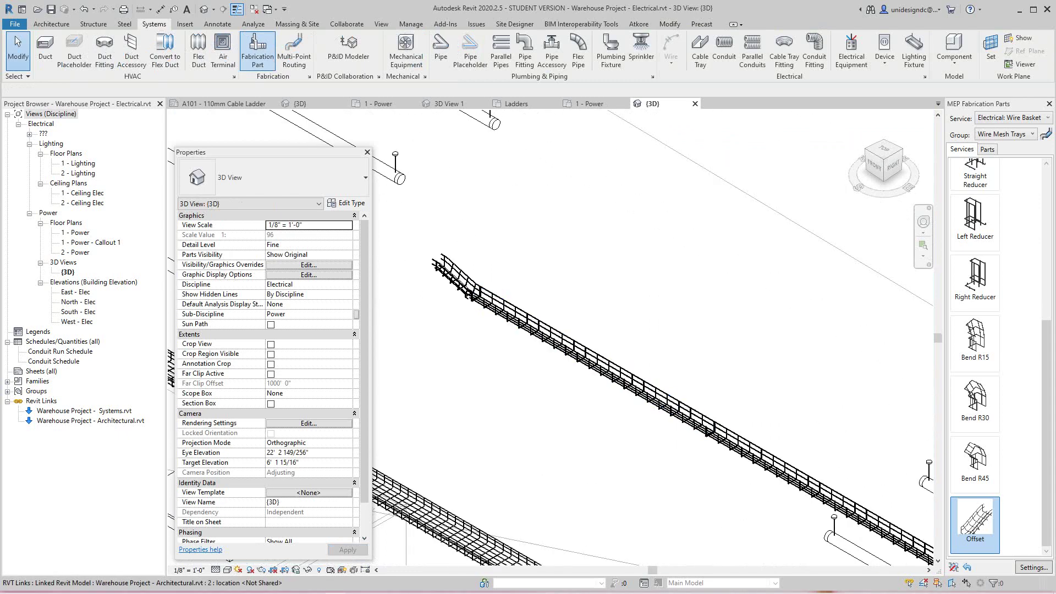
scroll(740, 438, "down", 3)
middle_click_drag(782, 463, 672, 390)
scroll(665, 385, "down", 2)
scroll(667, 393, "down", 3)
scroll(574, 330, "up", 3)
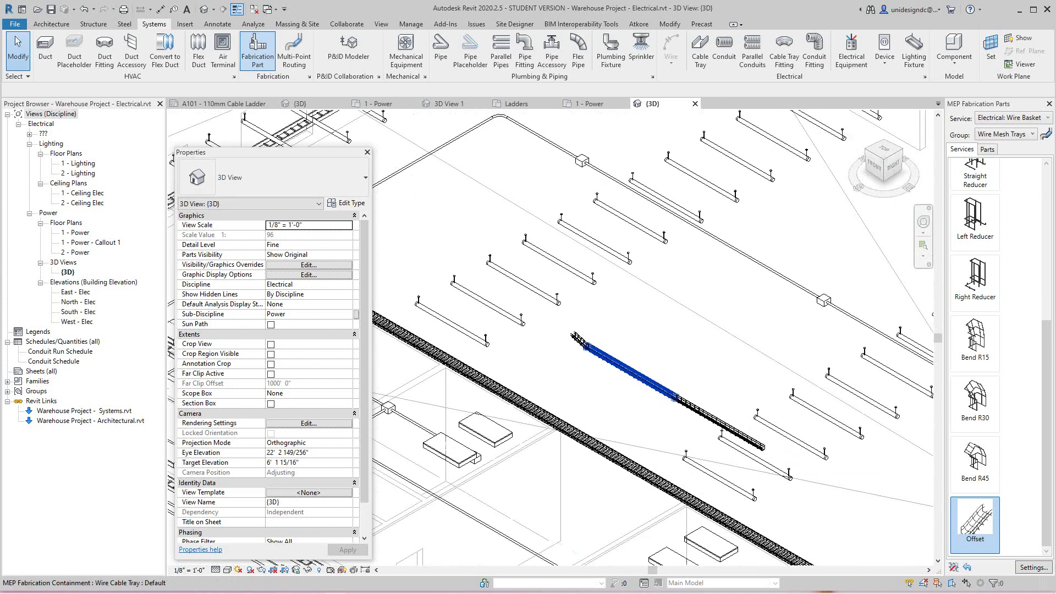
left_click(572, 324)
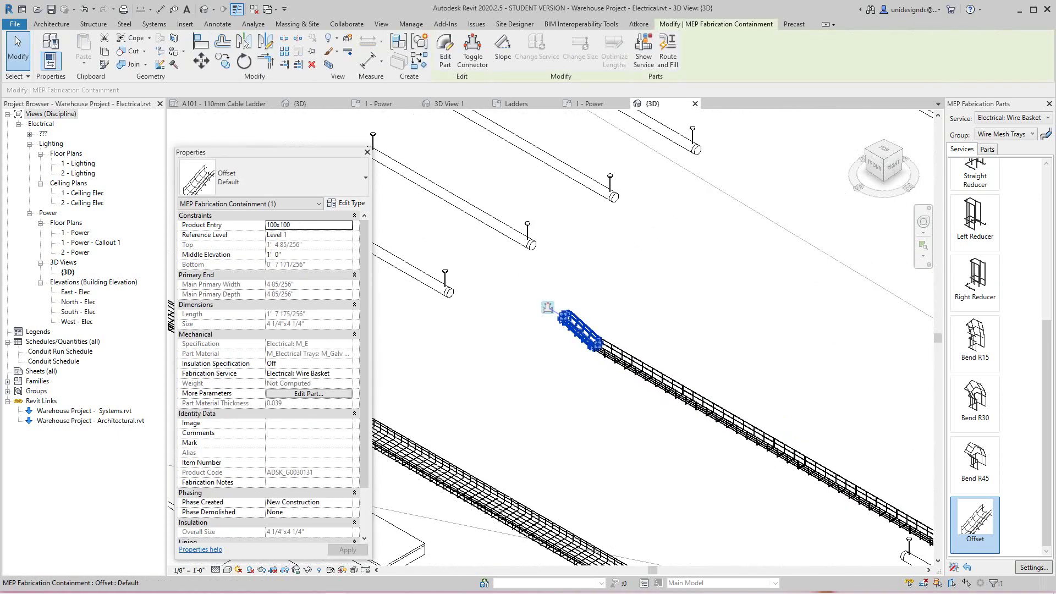
key("Escape")
scroll(572, 332, "down", 4)
scroll(573, 358, "down", 2)
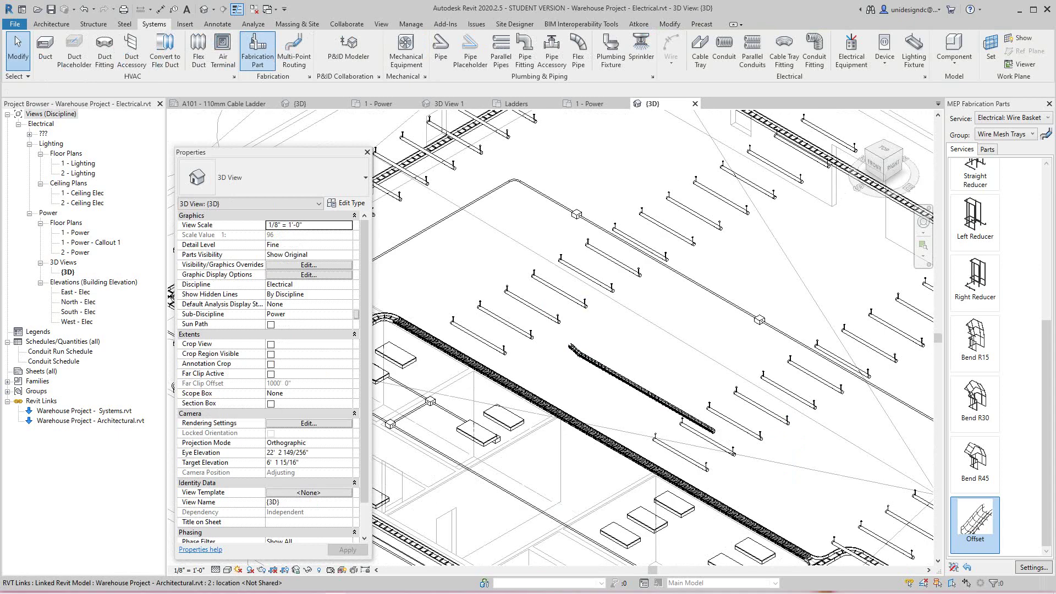
Open the A101 - 110mm Cable Ladder sheet of the Unistrut template and examine its COBie.Component schedule
left_click(231, 104)
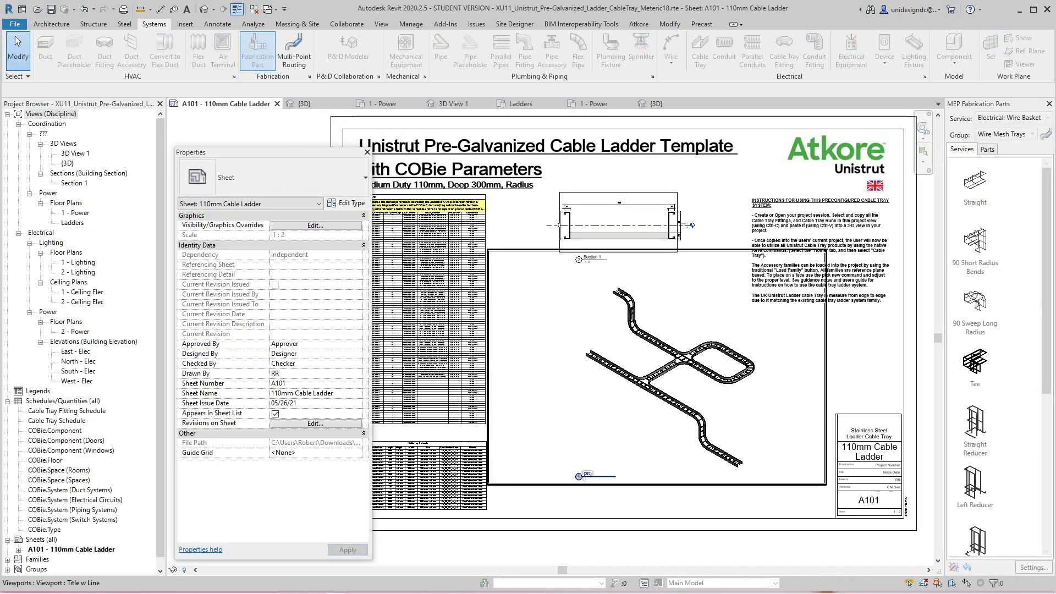
scroll(550, 293, "down", 2)
scroll(646, 340, "up", 3)
scroll(632, 325, "up", 1)
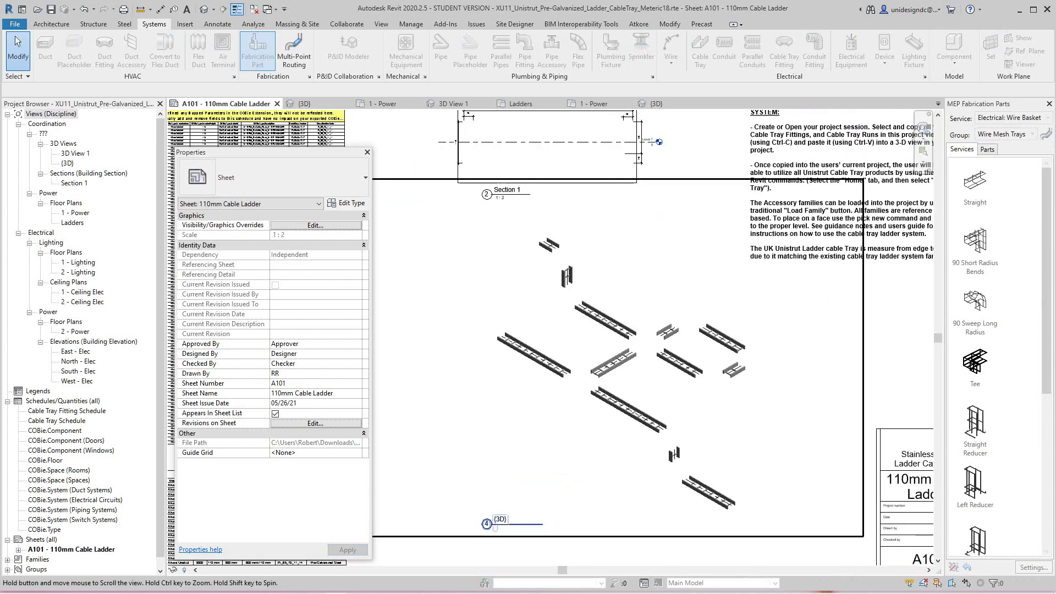
middle_click_drag(633, 325, 911, 451)
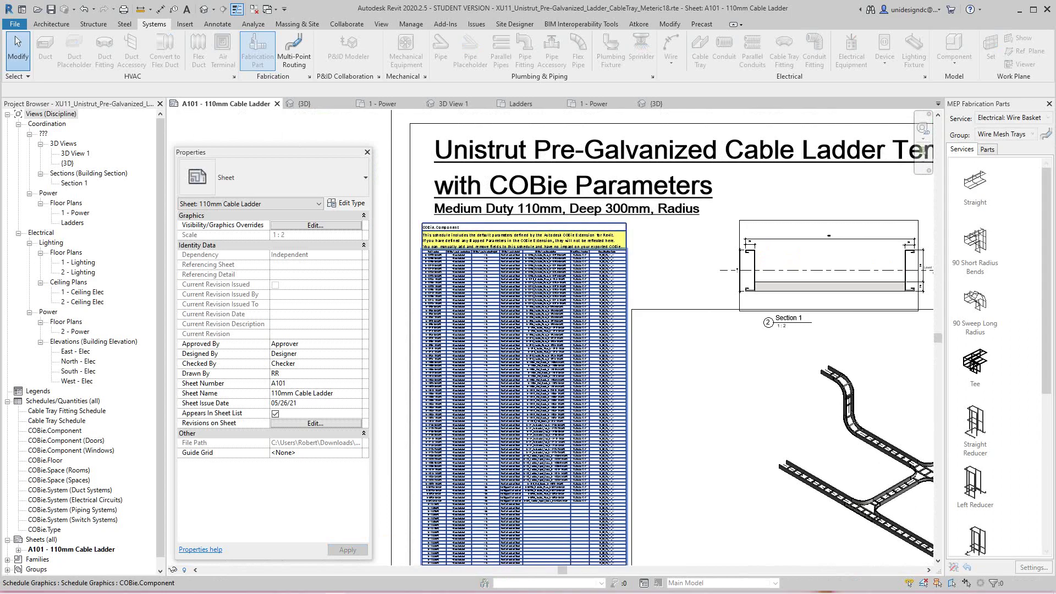
scroll(471, 232, "up", 4)
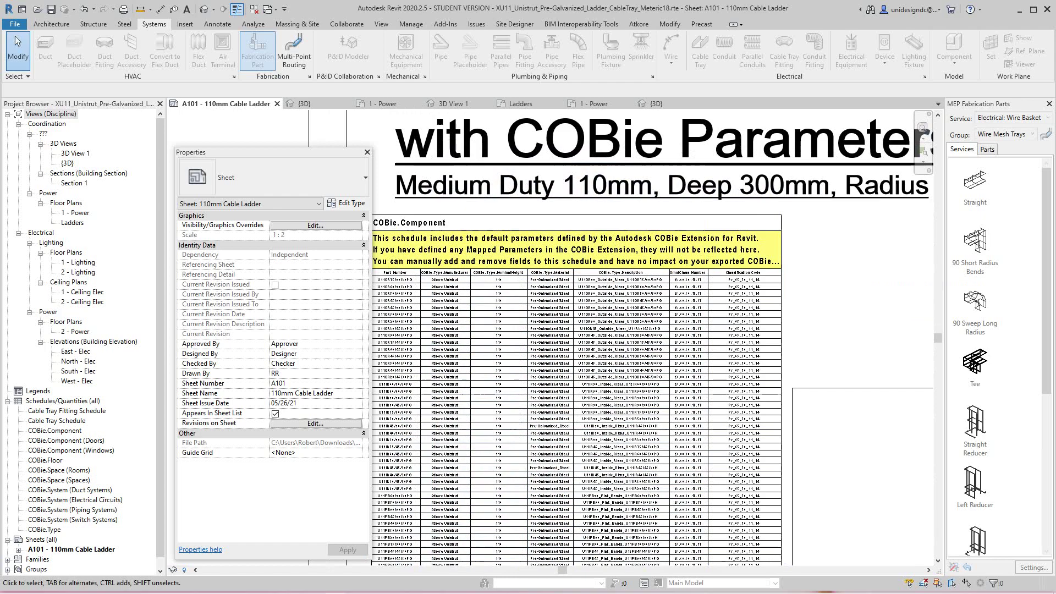
scroll(833, 274, "down", 1)
scroll(833, 274, "down", 1)
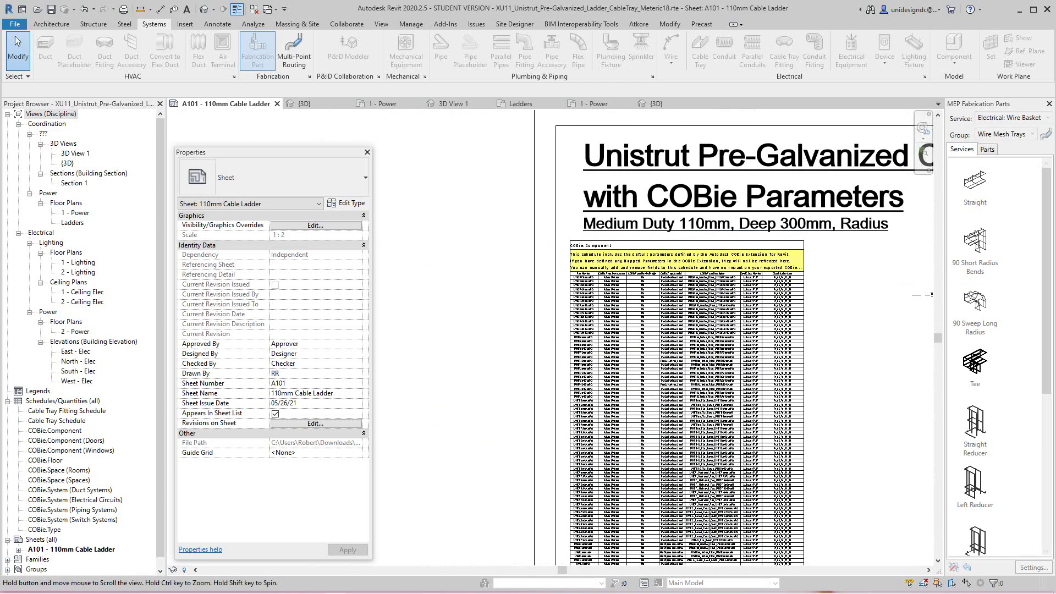
middle_click_drag(832, 274, 742, 285)
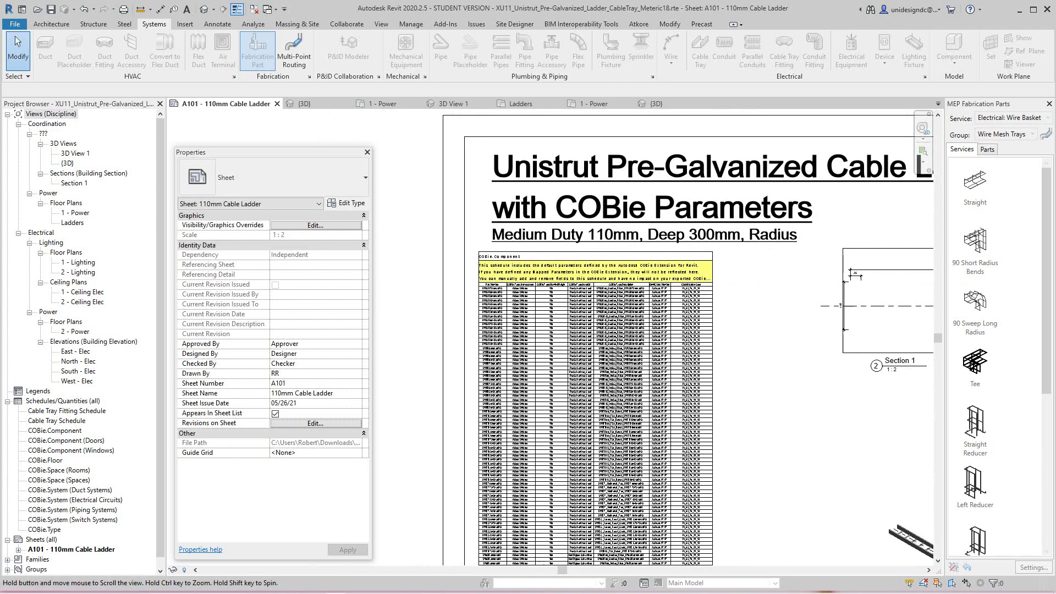
middle_click_drag(564, 347, 554, 344)
scroll(528, 297, "up", 4)
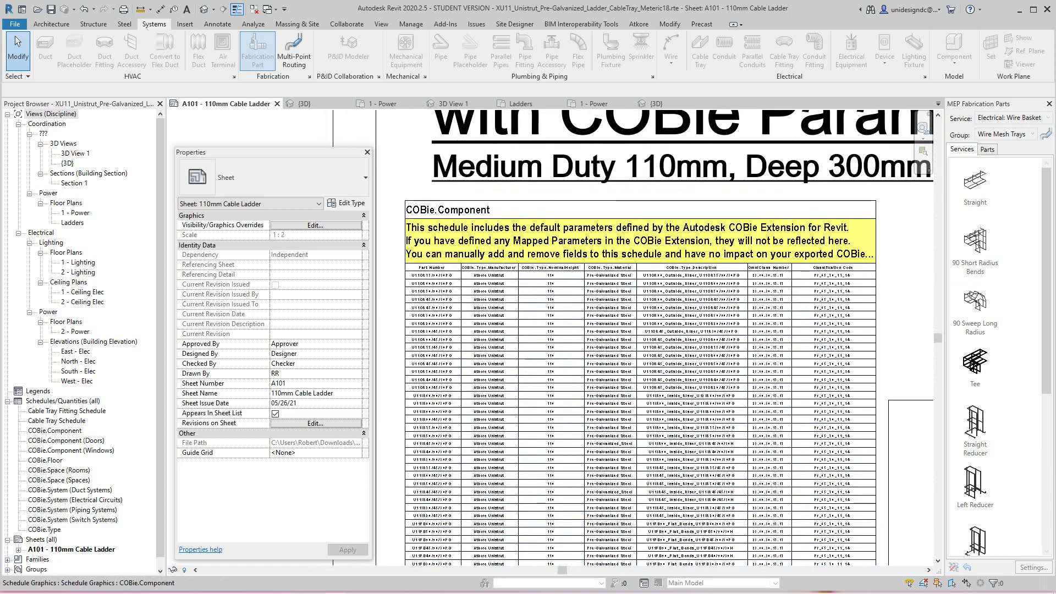
scroll(495, 287, "up", 2)
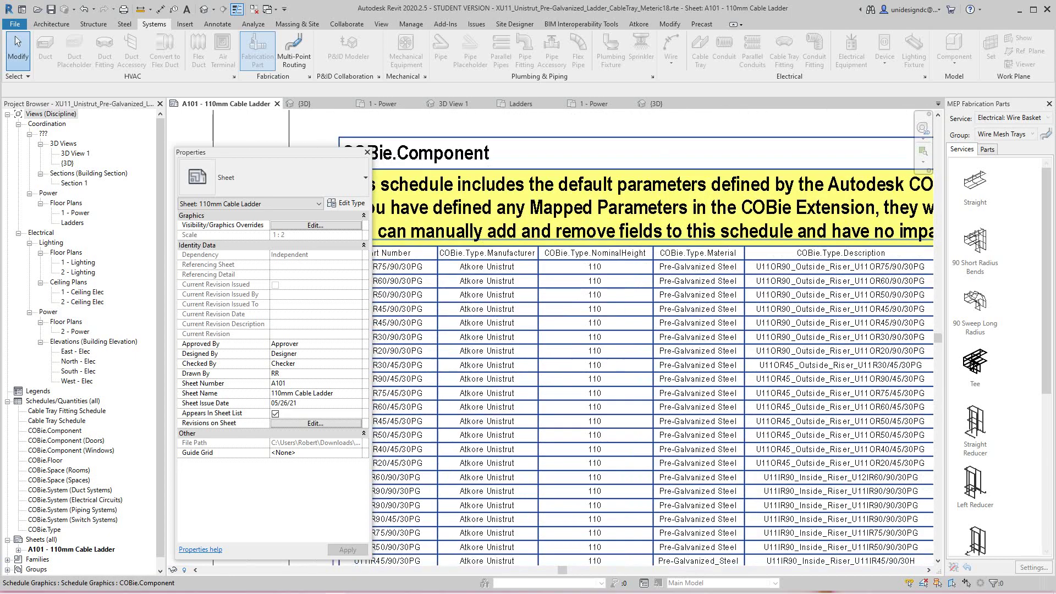
Examine the sheet's overall layout, section, 3D cable ladder view and instructions for using the preconfigured system
scroll(660, 301, "down", 5)
scroll(700, 301, "down", 3)
middle_click_drag(701, 301, 521, 266)
scroll(720, 316, "down", 2)
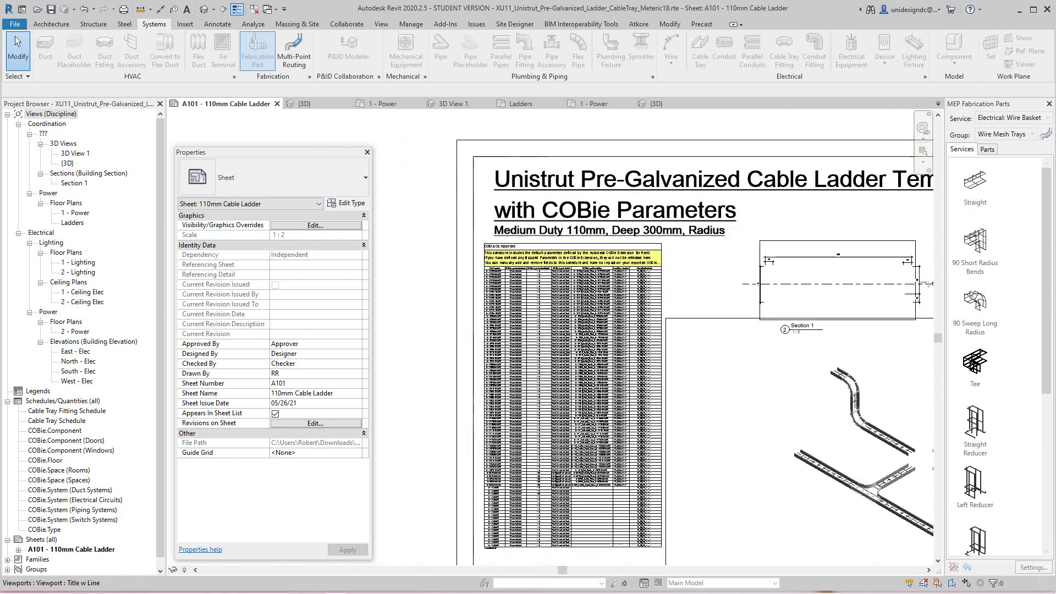
scroll(539, 248, "down", 2)
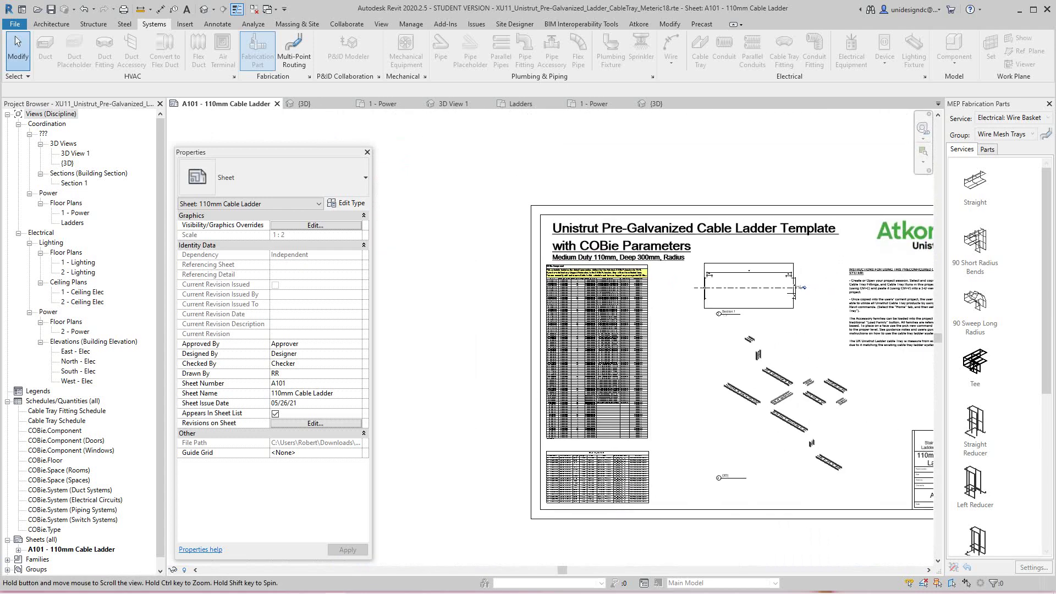
scroll(834, 374, "up", 4)
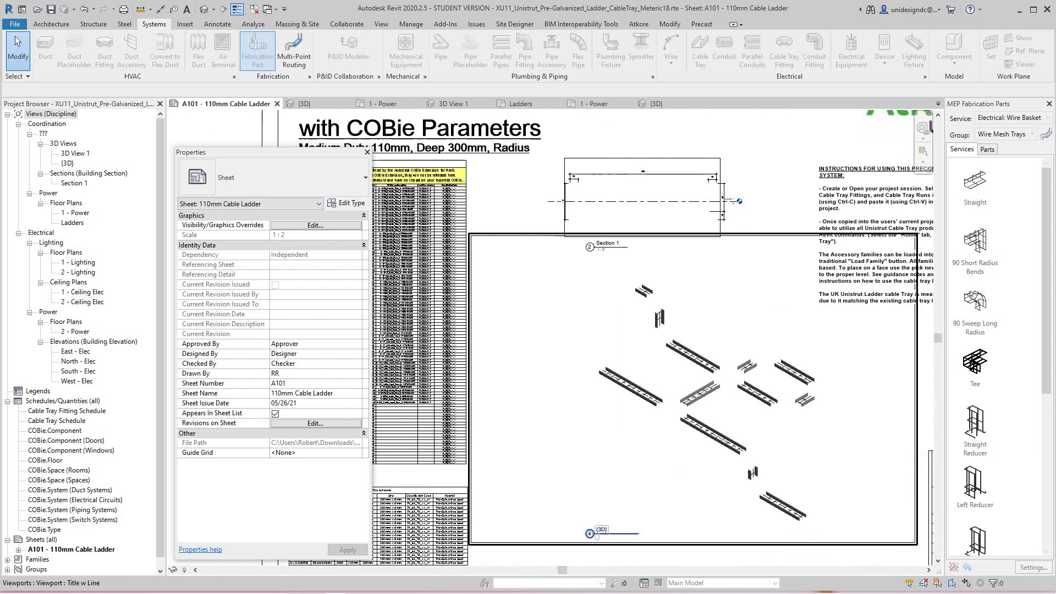
middle_click_drag(835, 374, 765, 364)
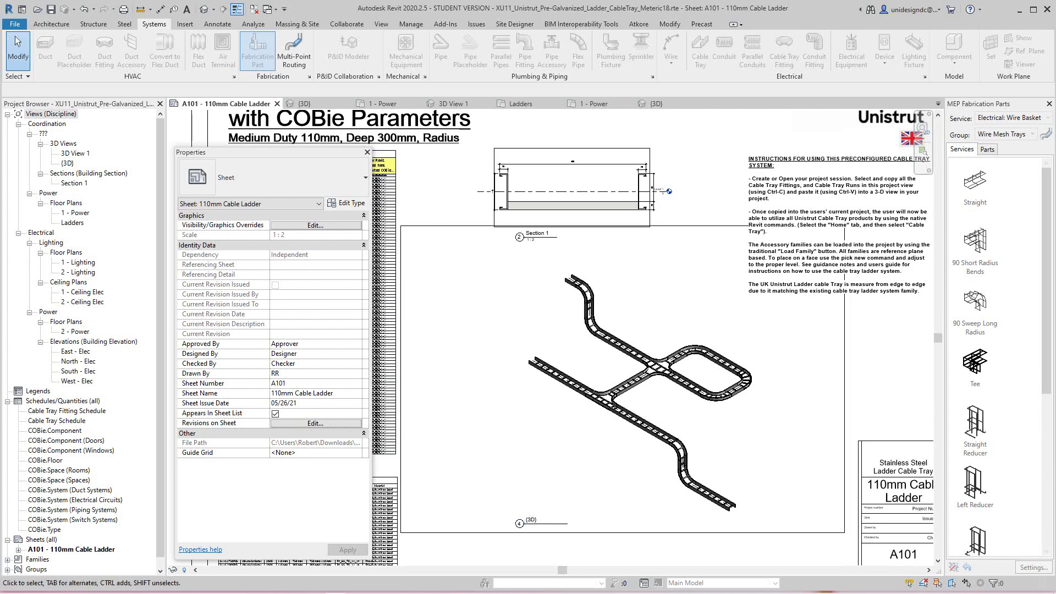
scroll(83, 341, "down", 1)
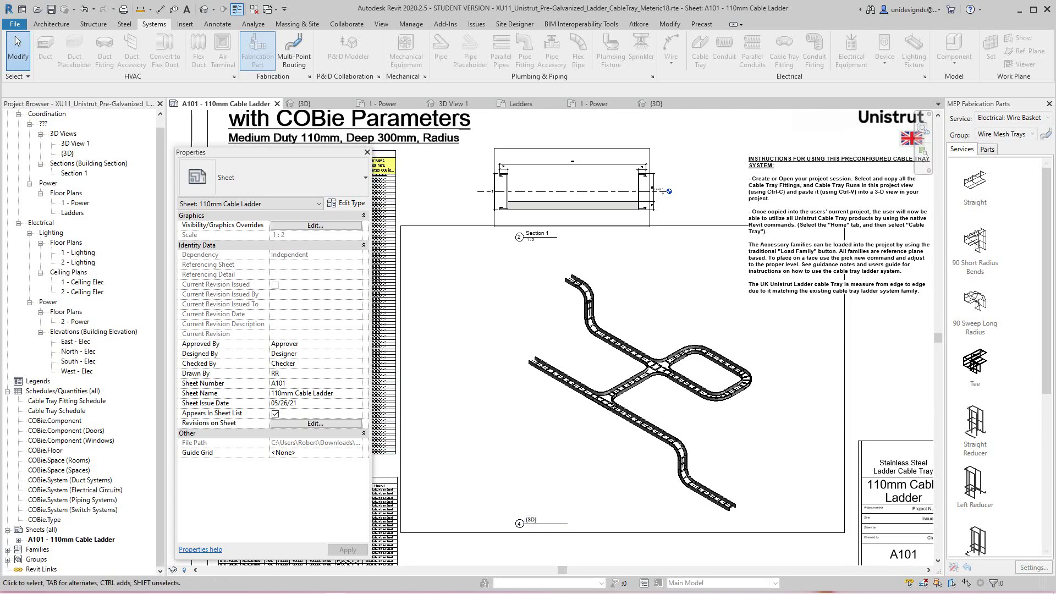
scroll(83, 341, "up", 1)
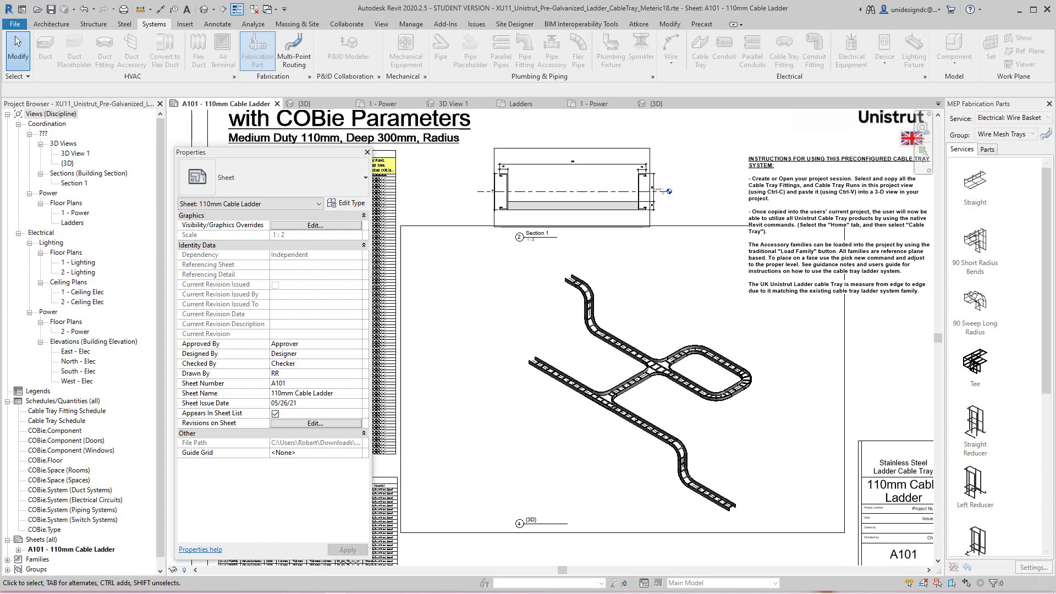
Review the template's 1 - Power floor plan and 3D View 1, and switch to the Ladders floor plan
double_click(75, 213)
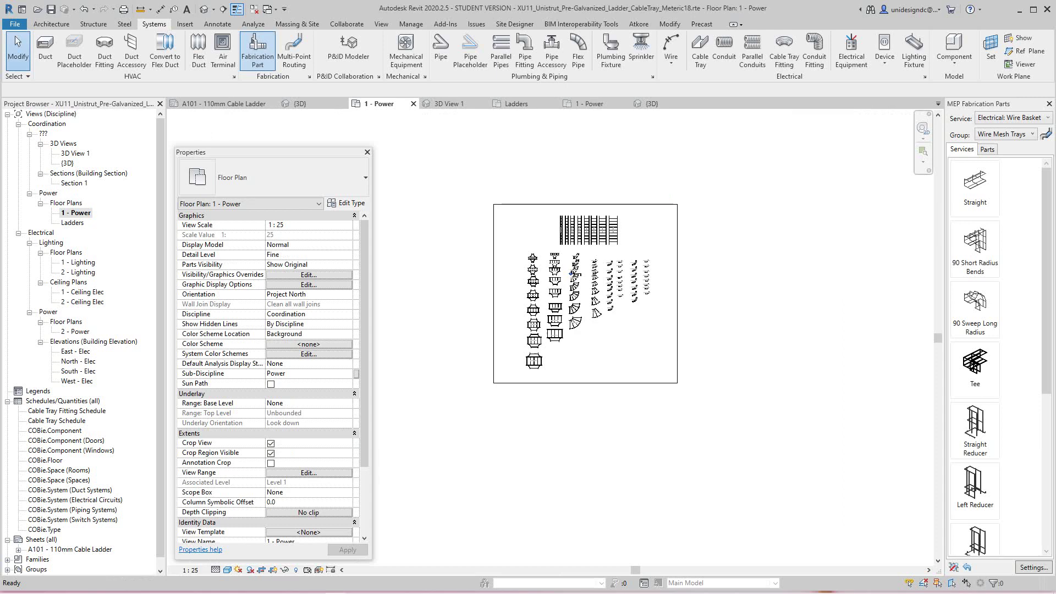
double_click(75, 153)
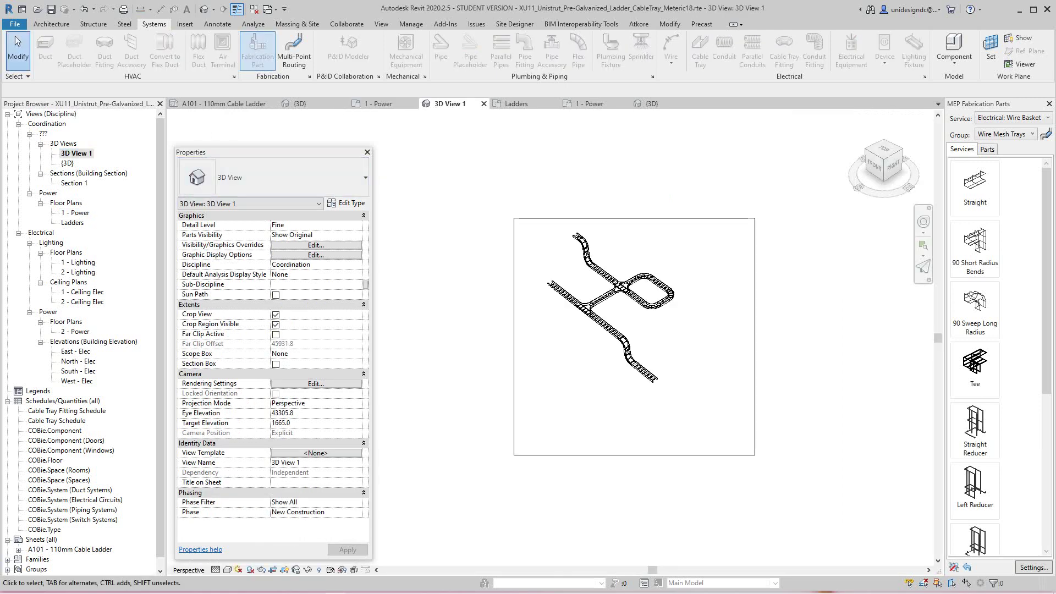
key("ctrl+Tab")
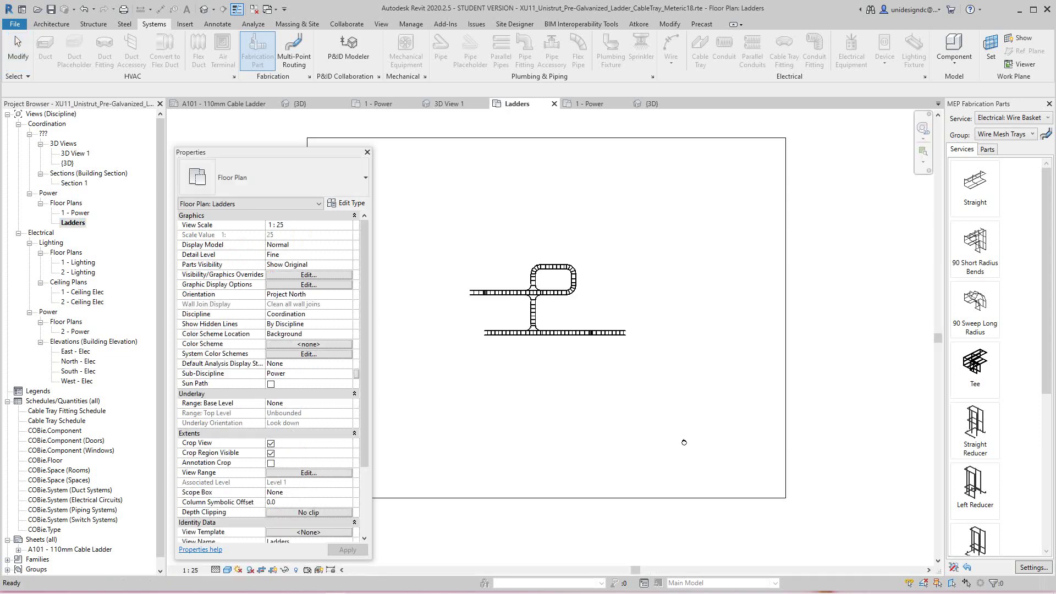
Delete the entire sample cable ladder layout from the Ladders floor plan
scroll(602, 285, "up", 5)
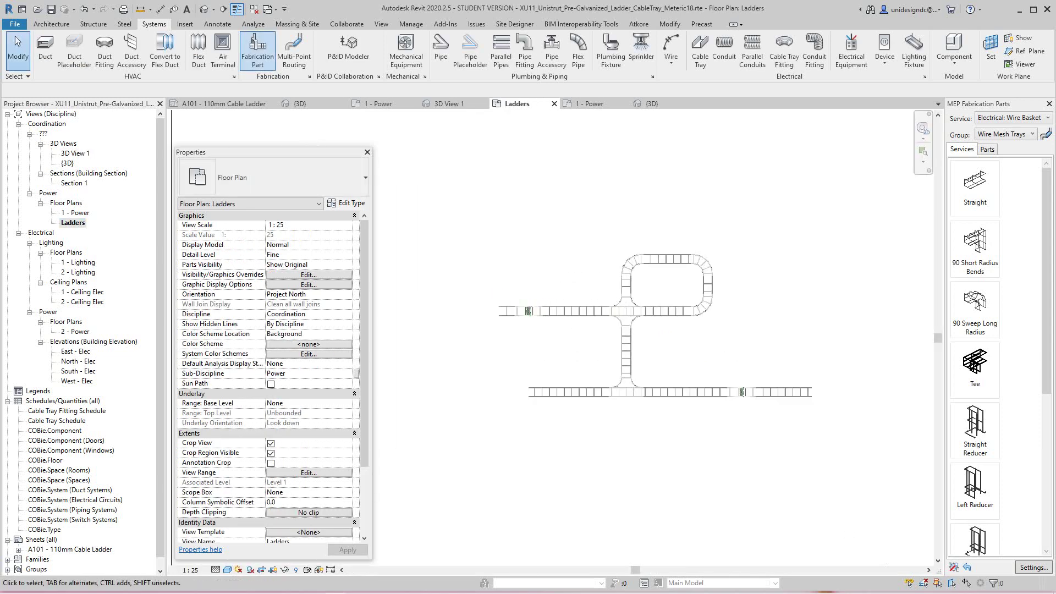
left_click_drag(454, 252, 888, 466)
key("Delete")
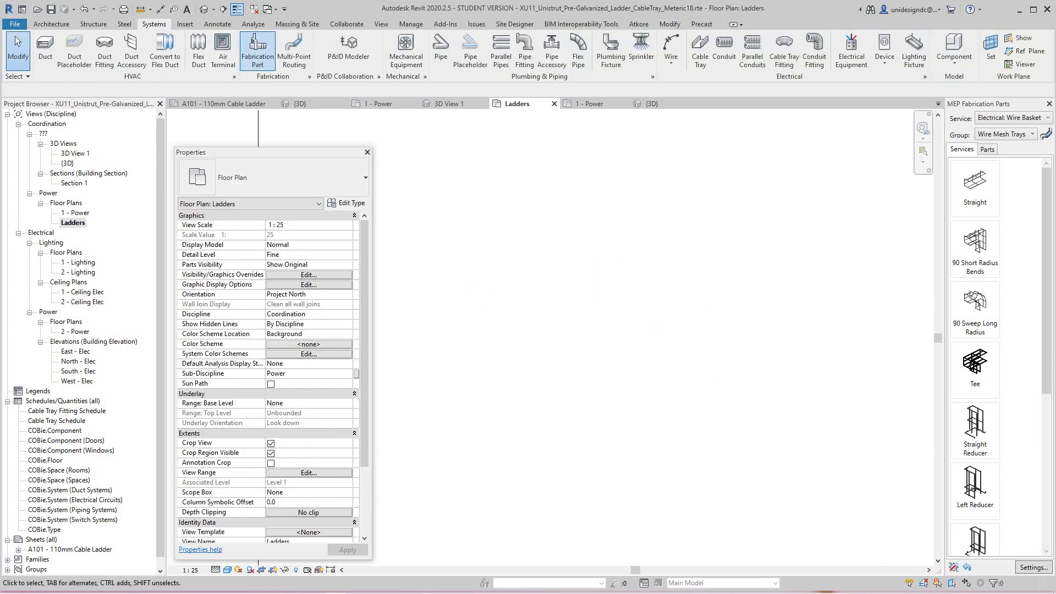
Start a U11L3300PG cable tray with fittings and set its height to 110 mm
scroll(872, 555, "down", 2)
middle_click_drag(873, 555, 858, 499)
scroll(810, 459, "down", 3)
scroll(802, 454, "down", 2)
scroll(787, 439, "up", 1)
middle_click_drag(787, 438, 764, 437)
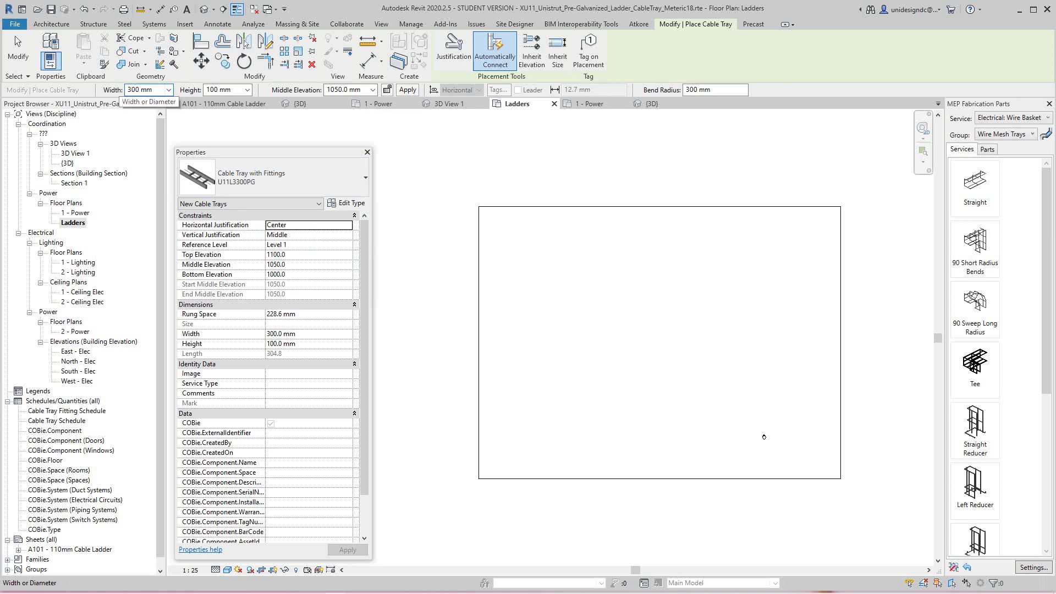
left_click(247, 90)
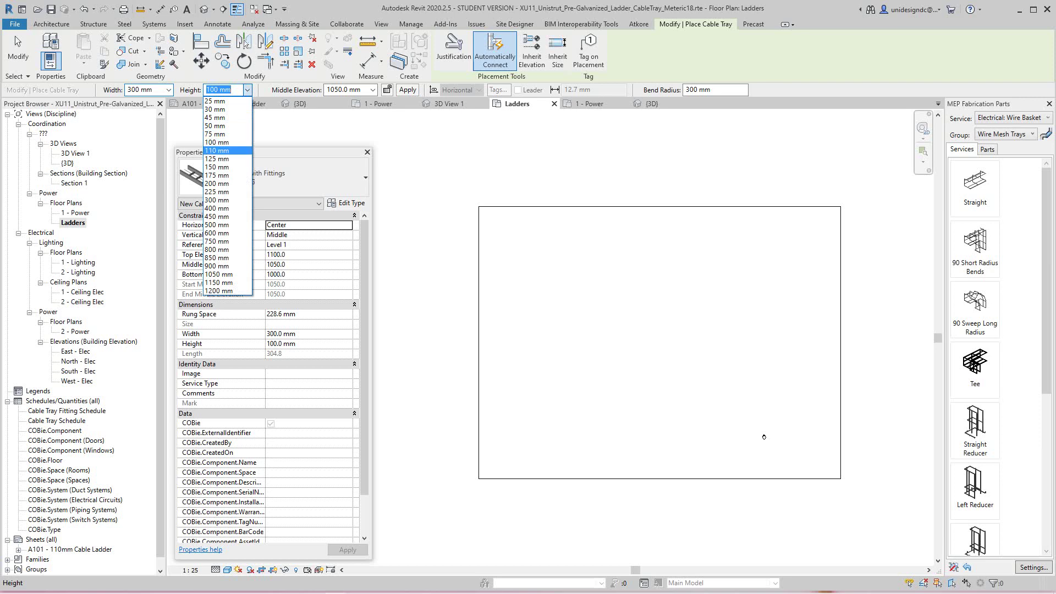
key("Return")
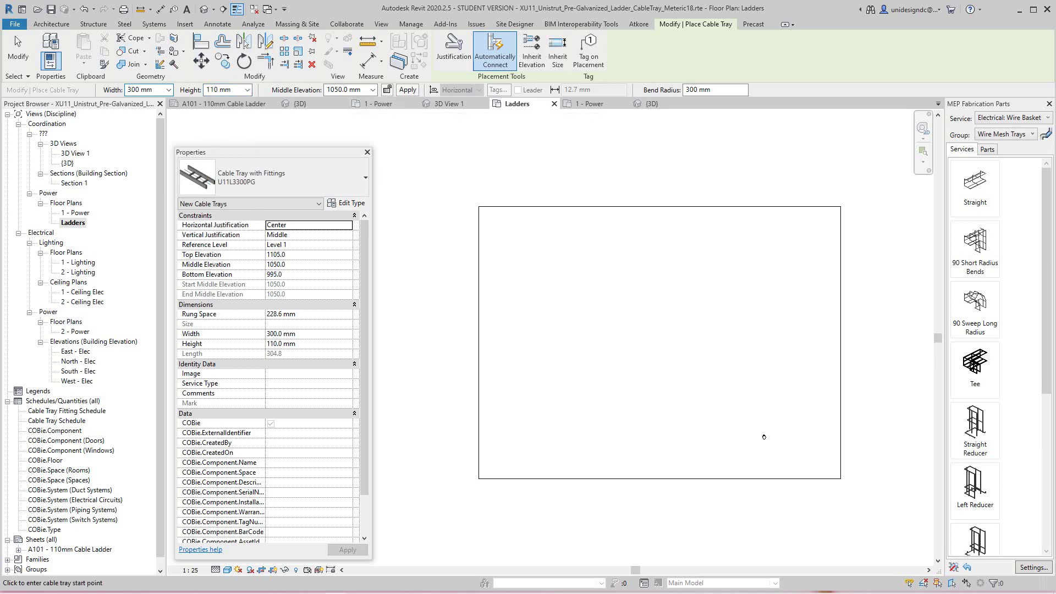
Draw an L-shaped cable ladder run in the Ladders plan, going straight up and turning 90° right through a bend
scroll(738, 420, "down", 1)
scroll(738, 420, "up", 3)
scroll(872, 526, "up", 1)
middle_click_drag(737, 420, 865, 434)
scroll(810, 424, "up", 1)
scroll(864, 434, "down", 4)
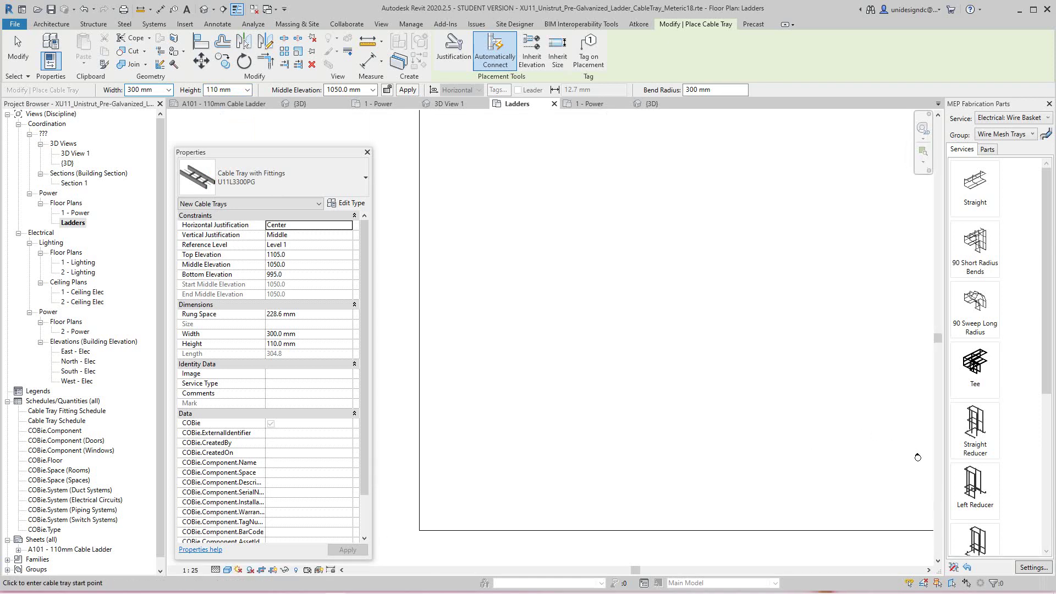
scroll(860, 443, "up", 4)
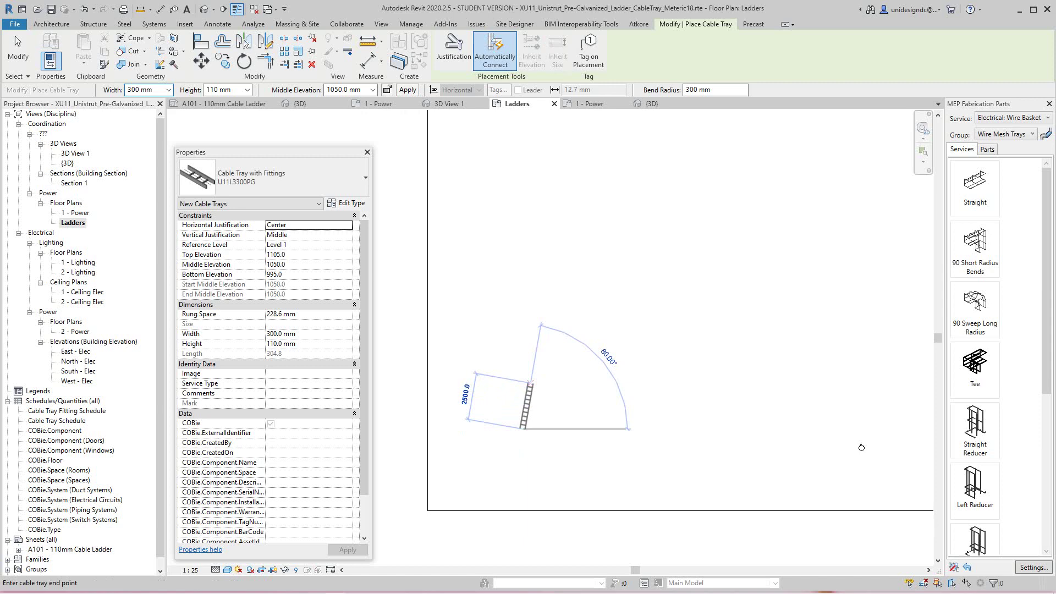
scroll(521, 344, "up", 4)
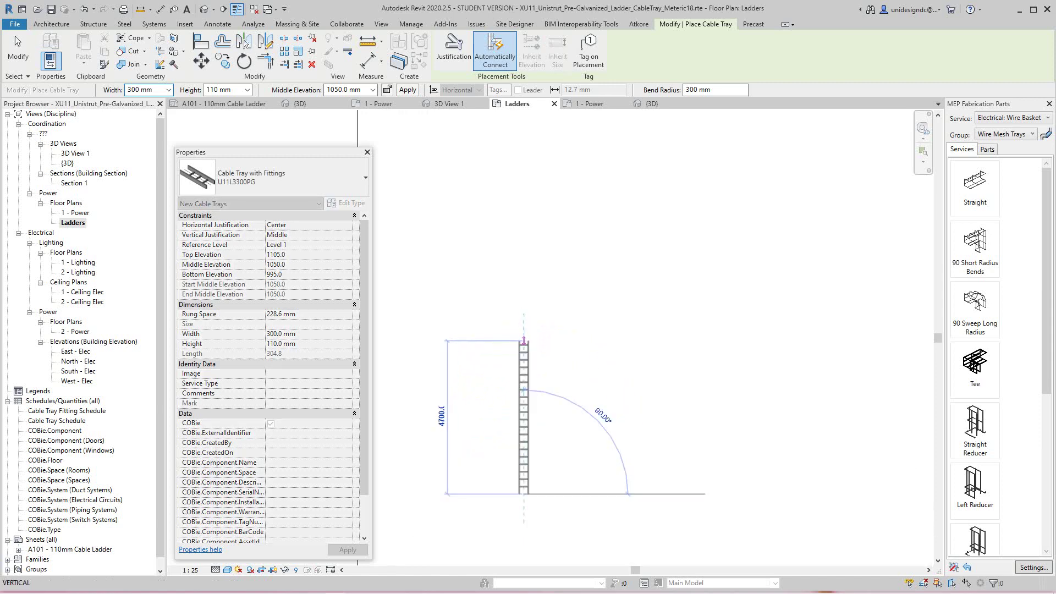
left_click(524, 394)
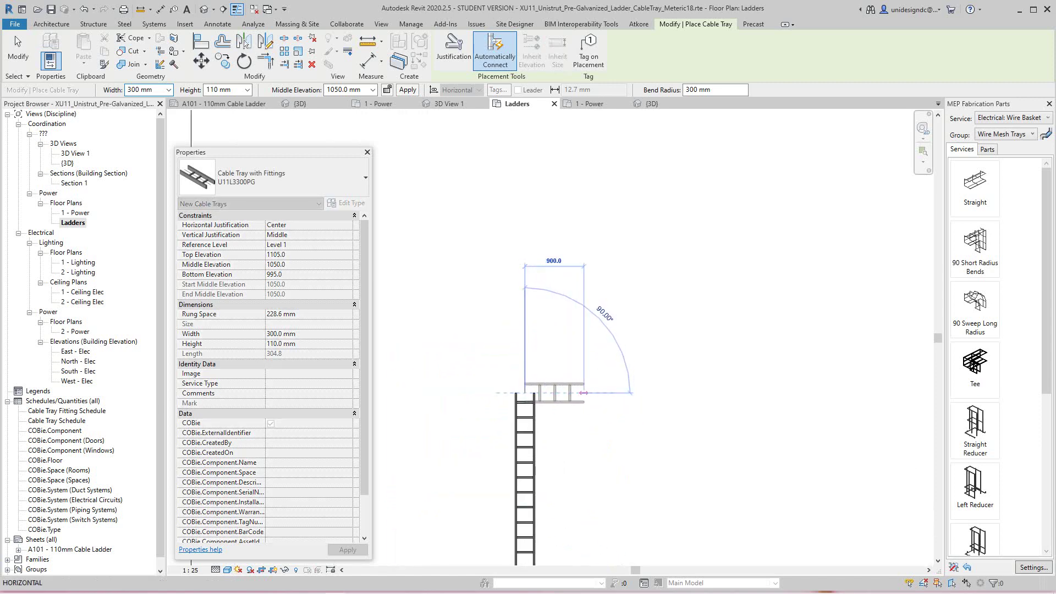
left_click(655, 397)
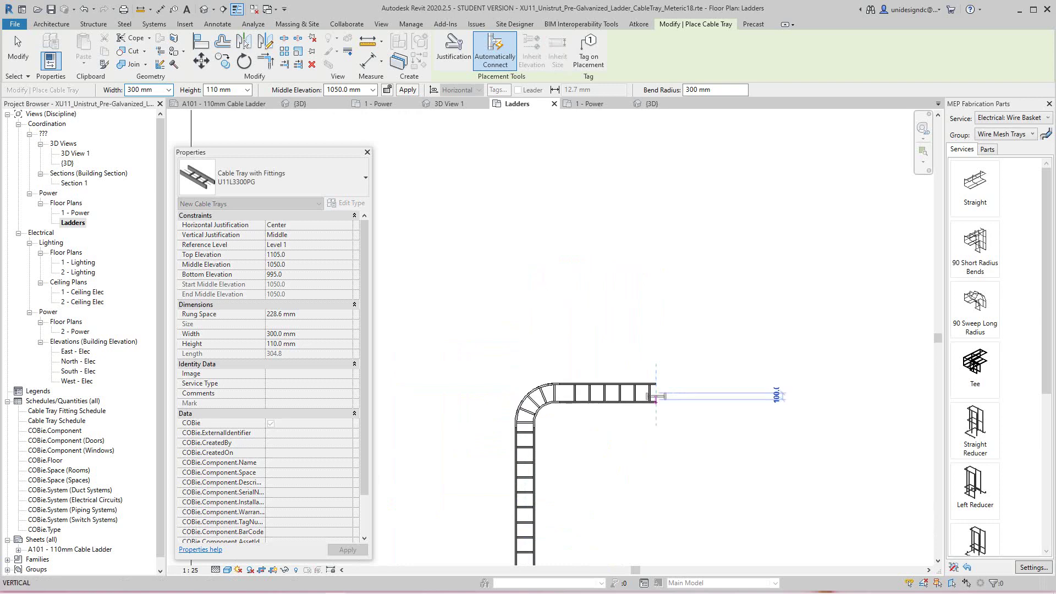
key("Escape")
key("Escape")
Extend the free end of the run's horizontal leg to a length of about 3100 mm
scroll(531, 385, "up", 5)
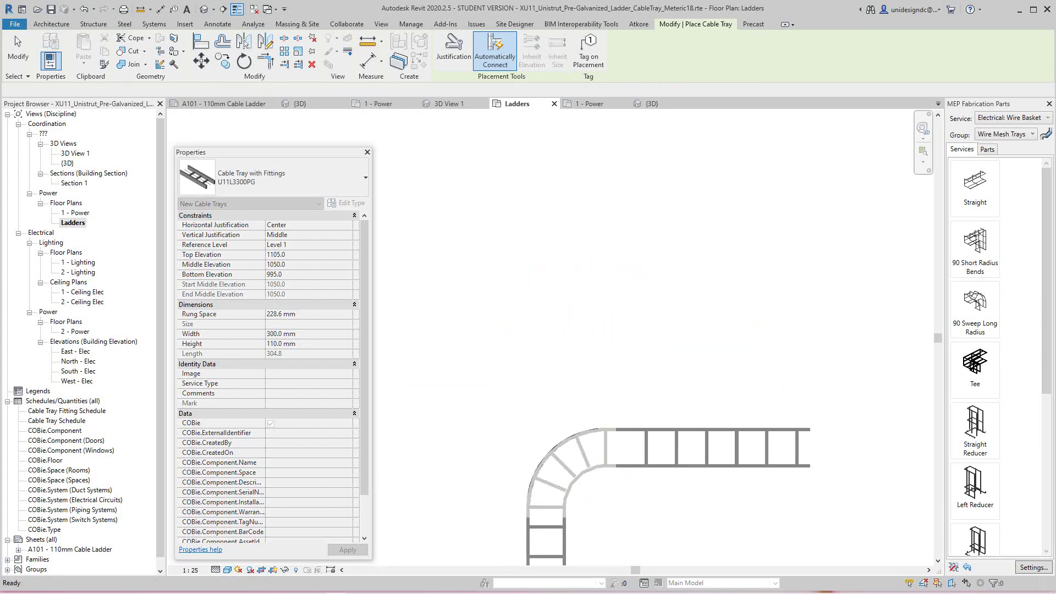
middle_click_drag(531, 405, 509, 262)
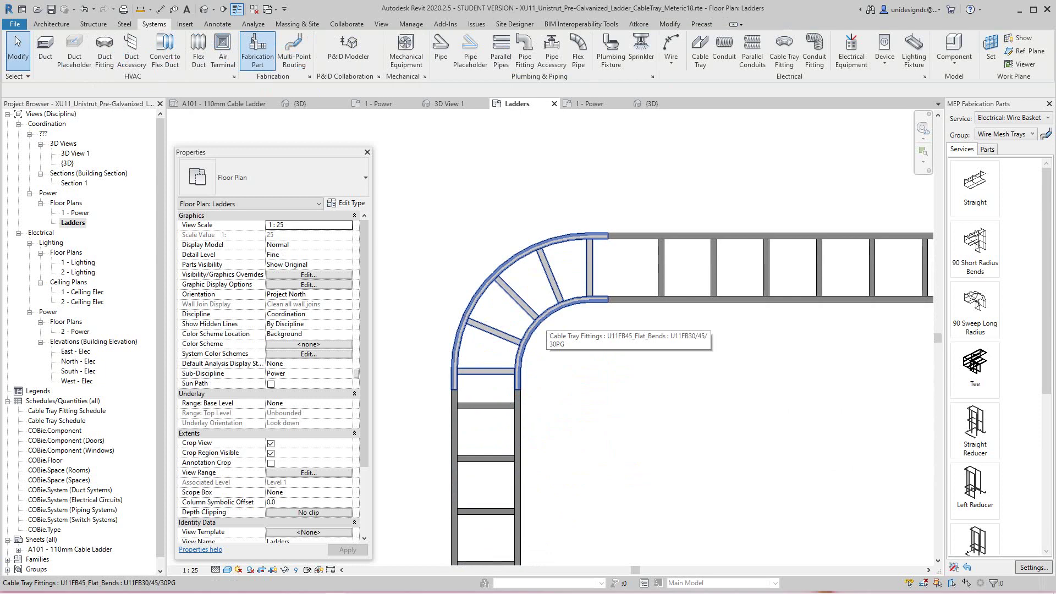
scroll(392, 278, "down", 4)
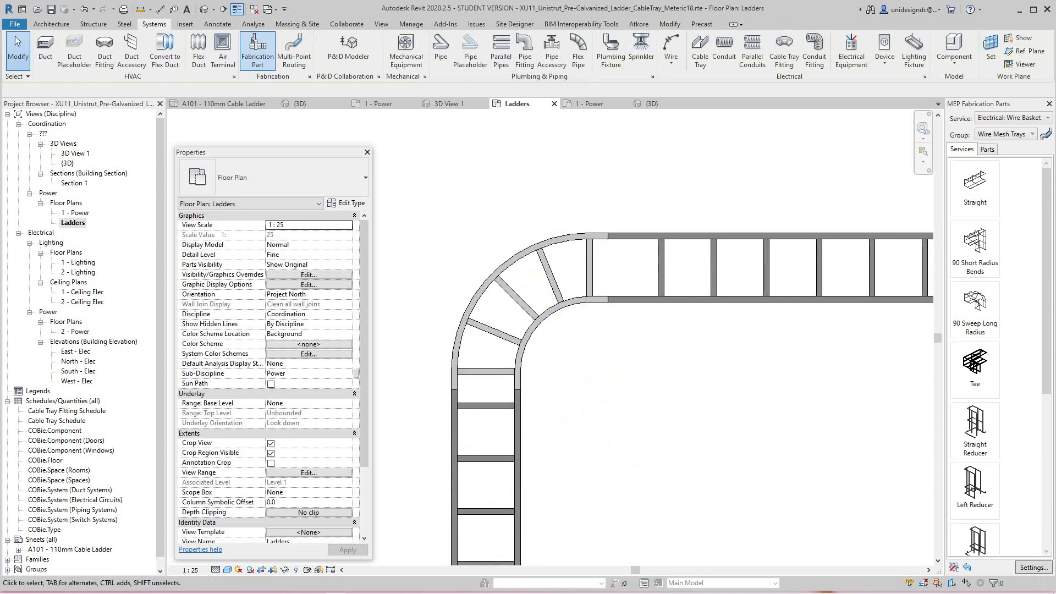
scroll(531, 328, "down", 2)
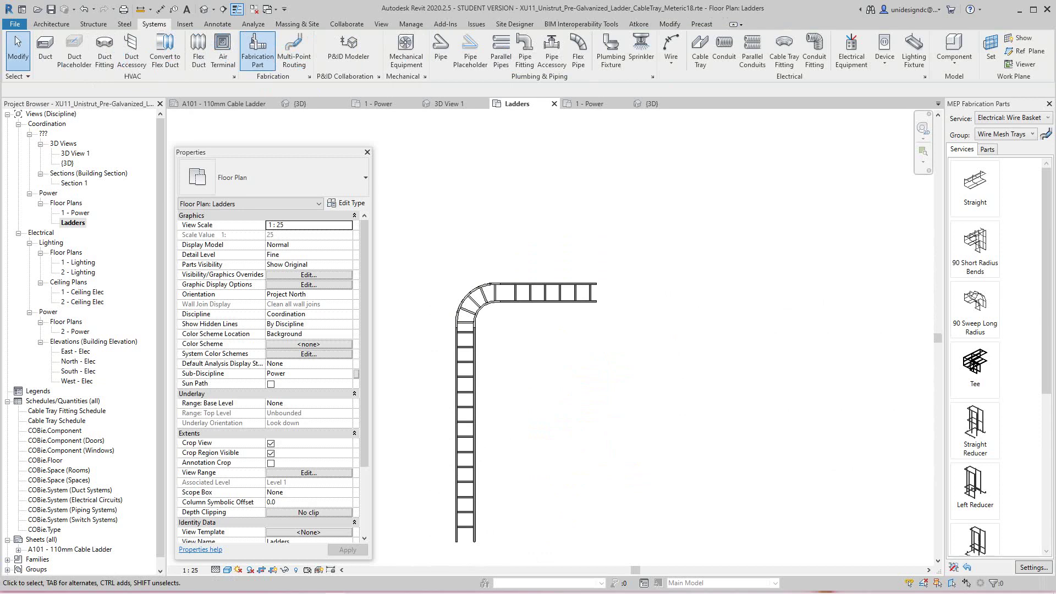
left_click(550, 293)
left_click_drag(597, 292, 668, 292)
key("Escape")
left_click(550, 292)
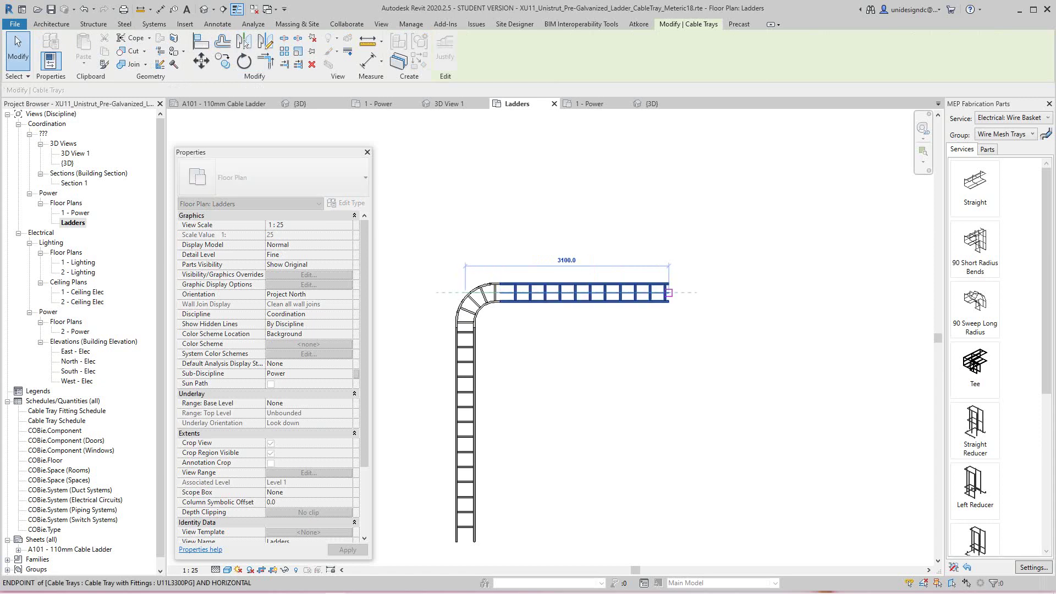
key("Escape")
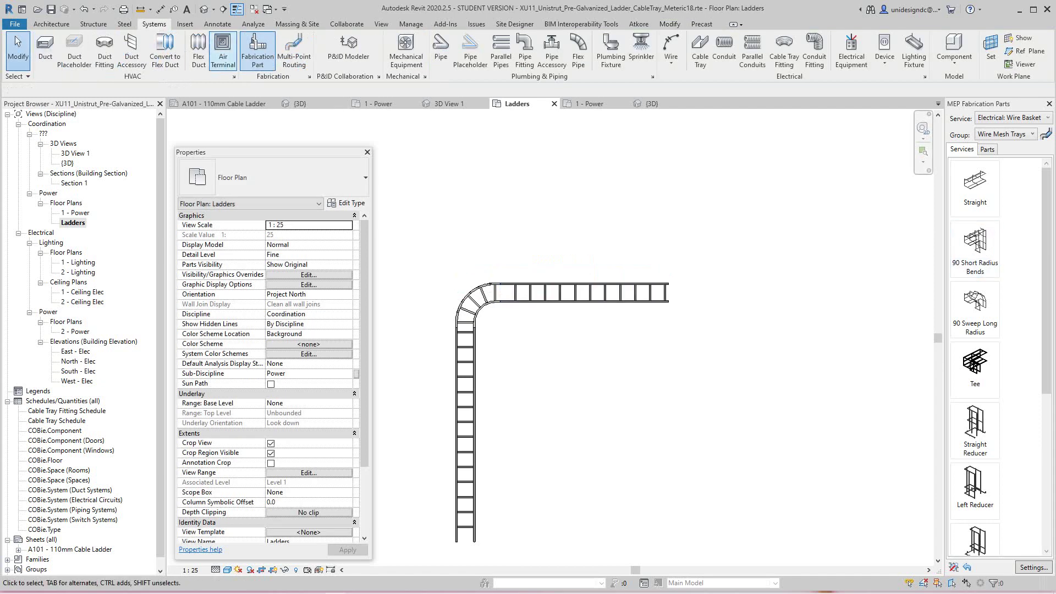
Draw a 300 mm wide ladder branch about 2300 mm straight up from the horizontal leg, forming a tee
left_click(700, 51)
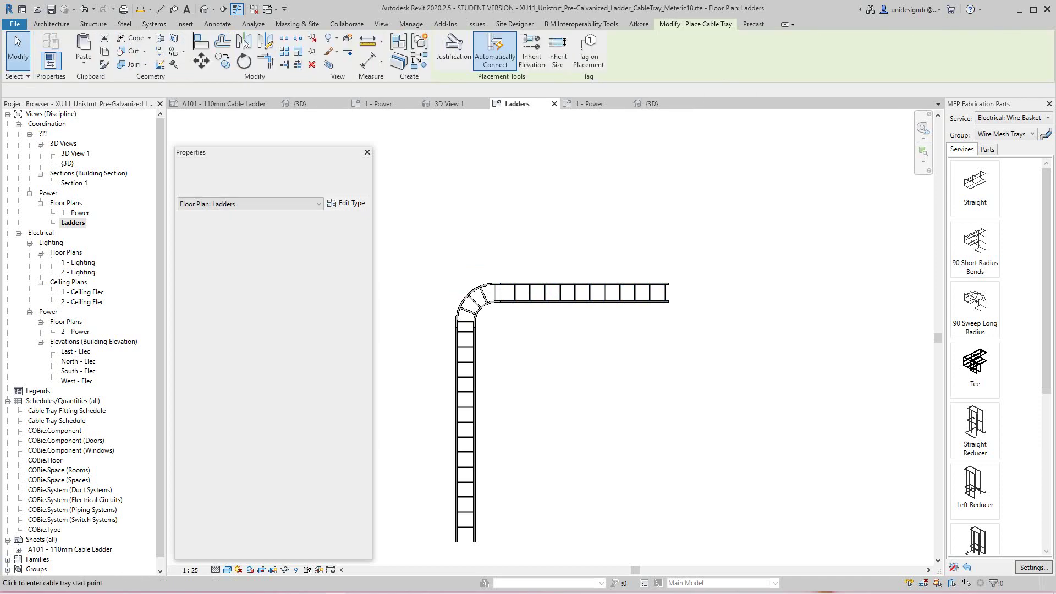
left_click(596, 293)
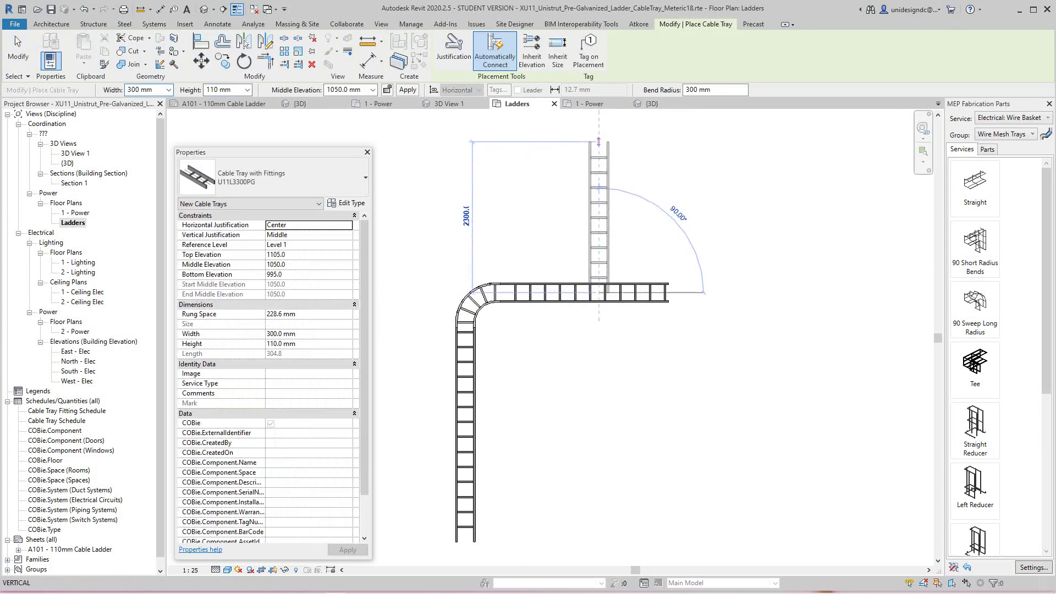
left_click(598, 135)
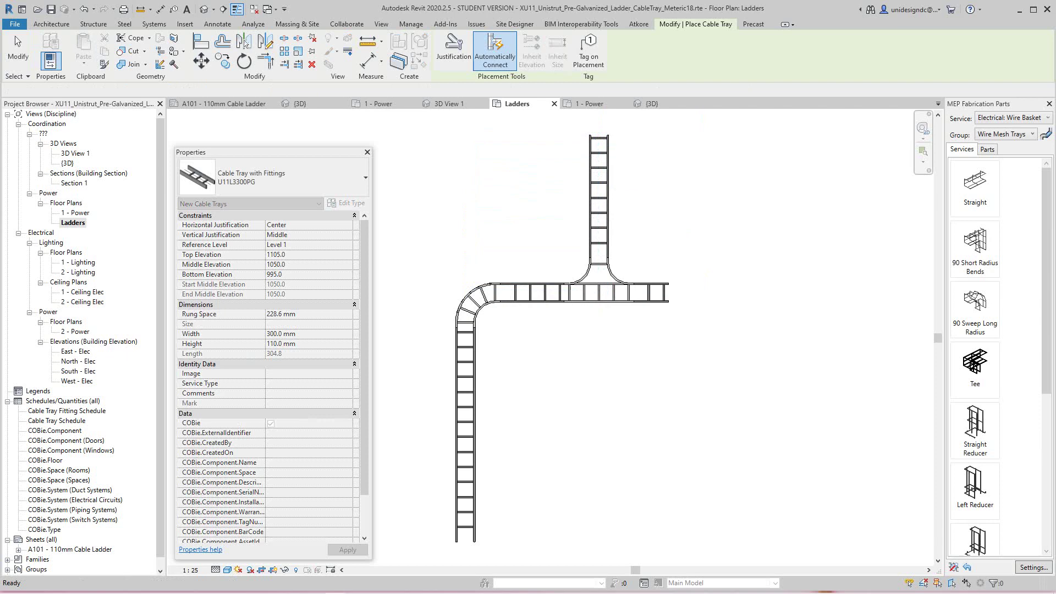
scroll(650, 272, "up", 1)
scroll(627, 285, "up", 3)
key("Escape")
key("Escape")
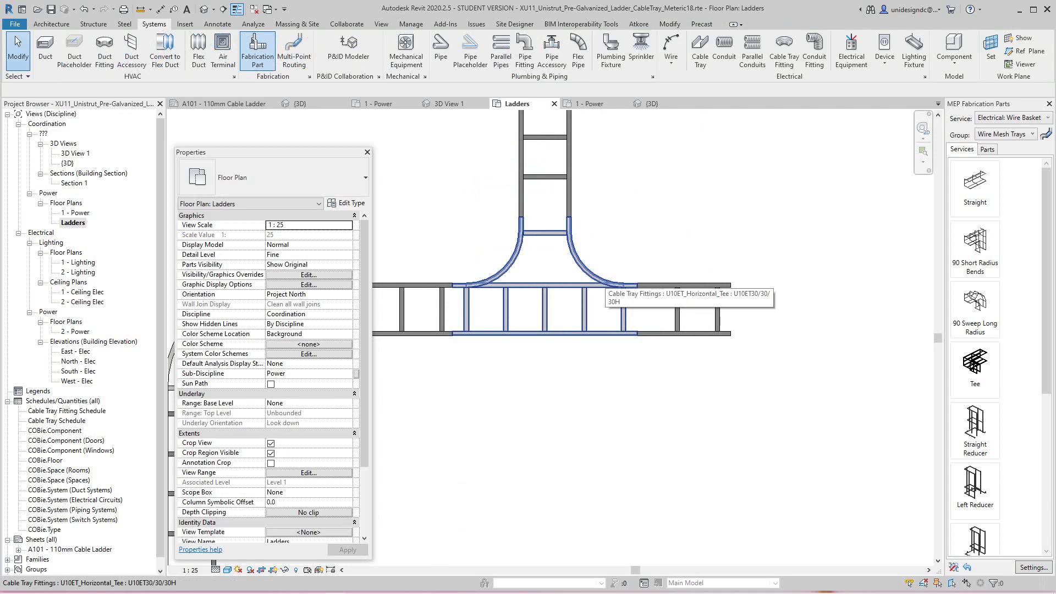
scroll(606, 281, "down", 3)
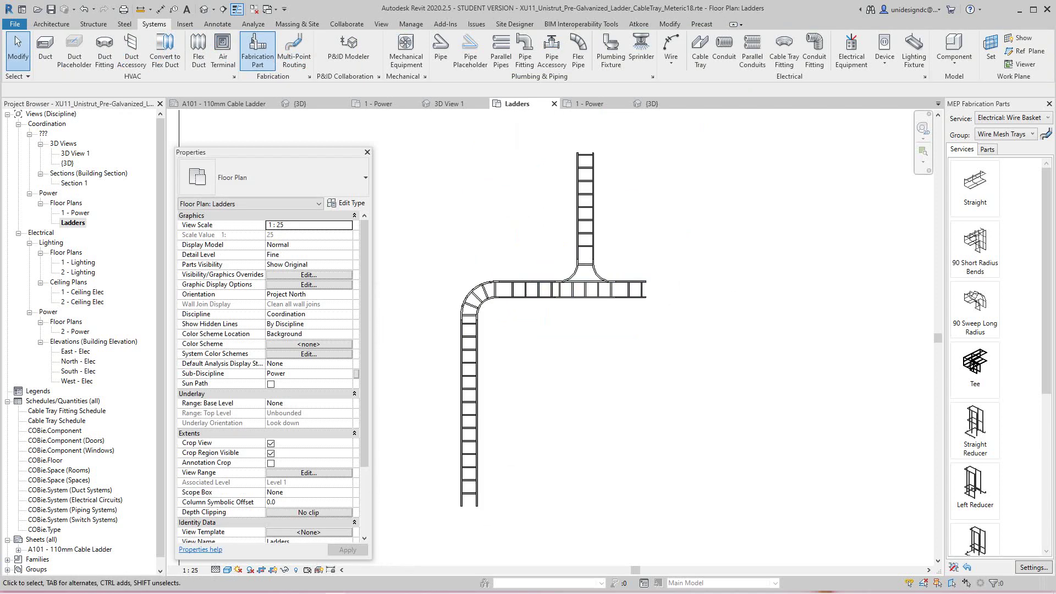
scroll(759, 256, "down", 3)
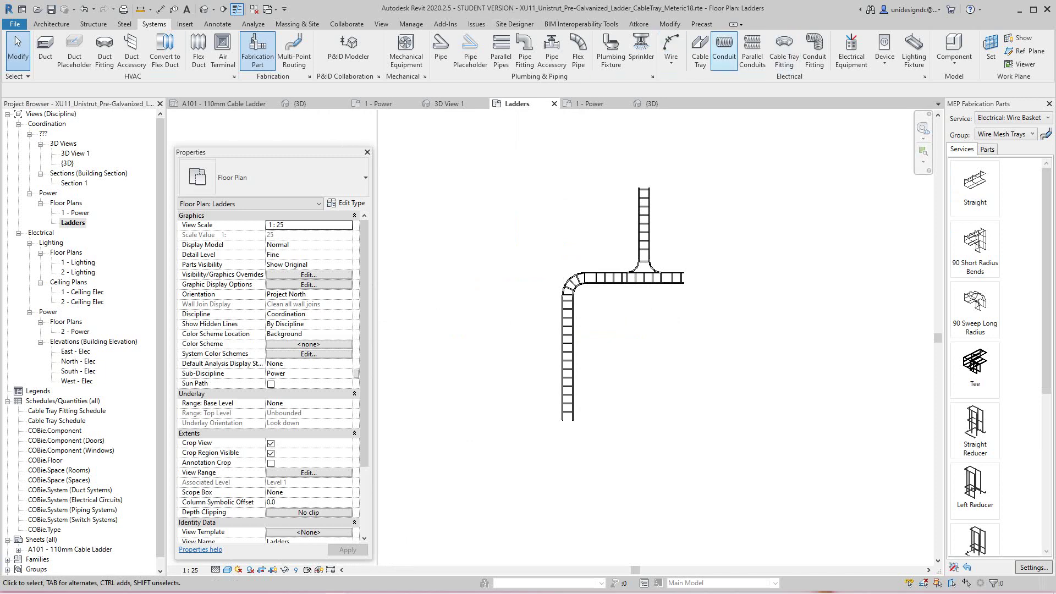
Draw a horizontal ladder about 4440 mm long across the vertical leg, forming a cross fitting
left_click(700, 51)
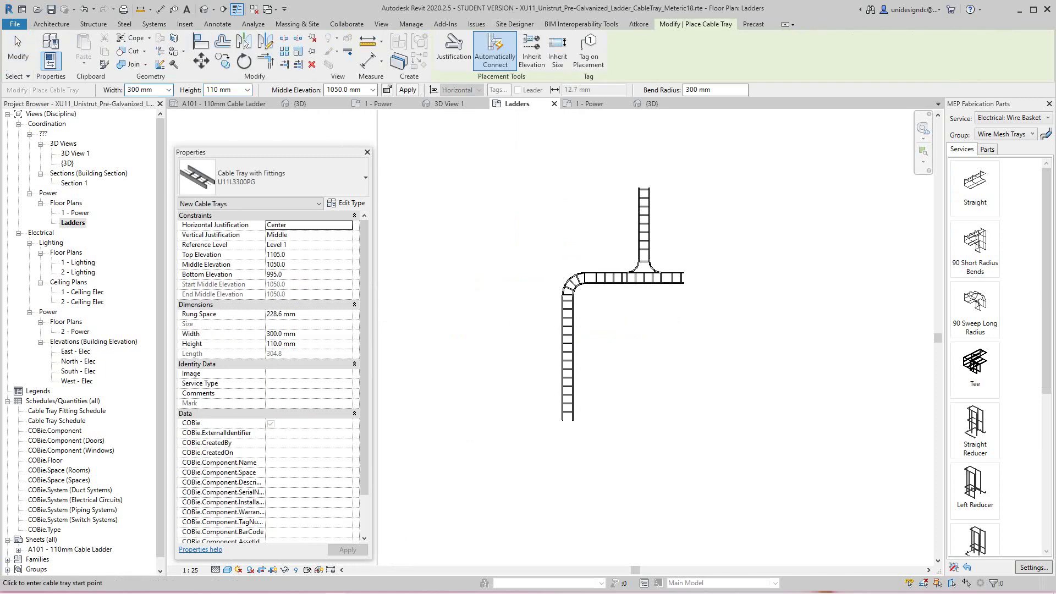
left_click(476, 350)
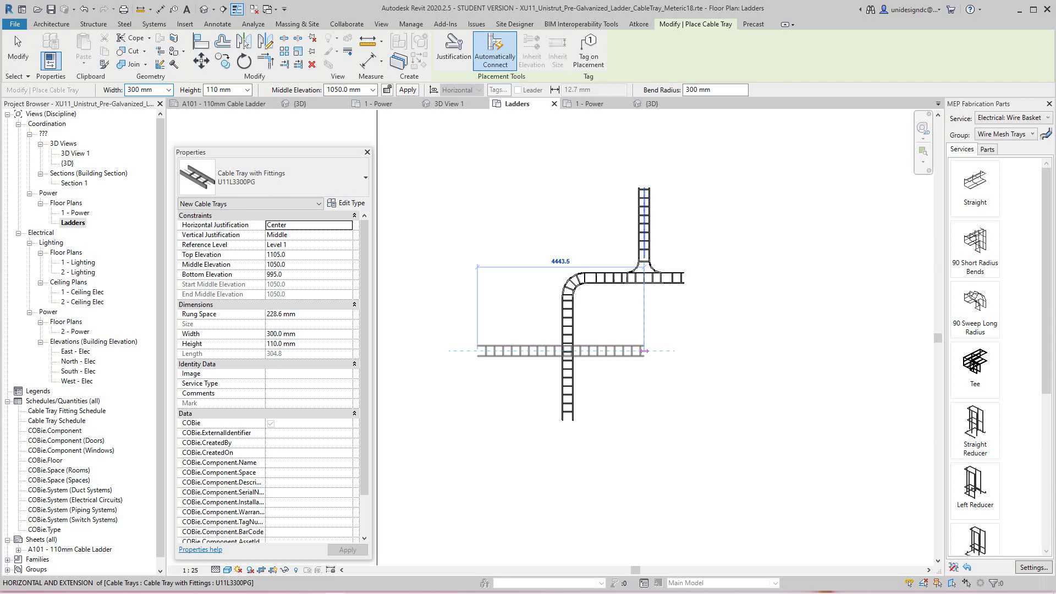
left_click(644, 350)
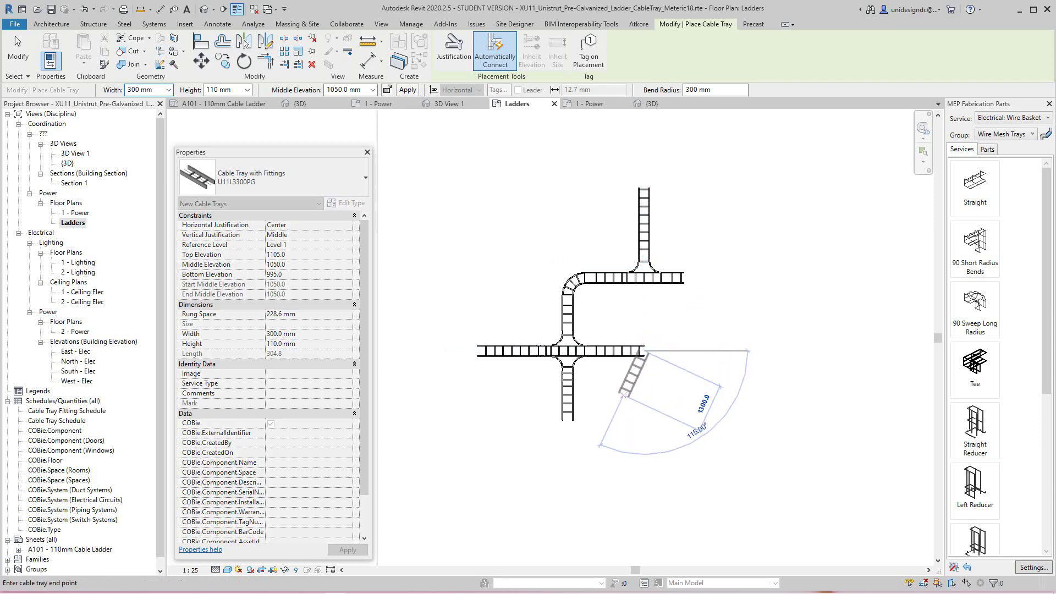
key("Escape")
scroll(593, 372, "up", 2)
scroll(583, 329, "up", 1)
middle_click_drag(584, 328, 606, 368)
scroll(591, 387, "down", 4)
scroll(638, 342, "down", 3)
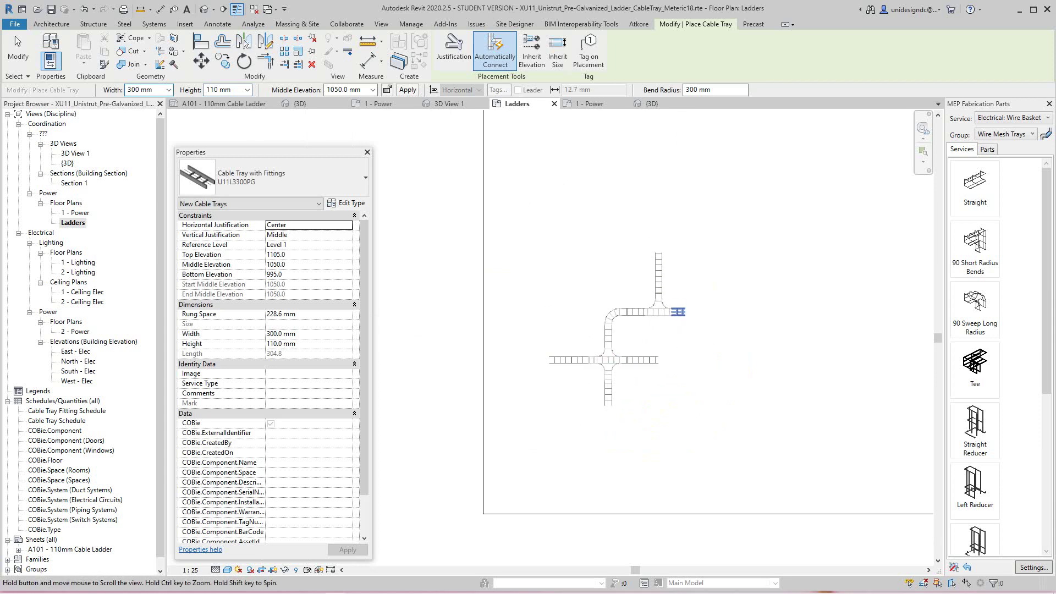
Cut a vertical section through the crossing ladder's left arm, facing the rest of the layout, and open its section view
scroll(638, 342, "up", 1)
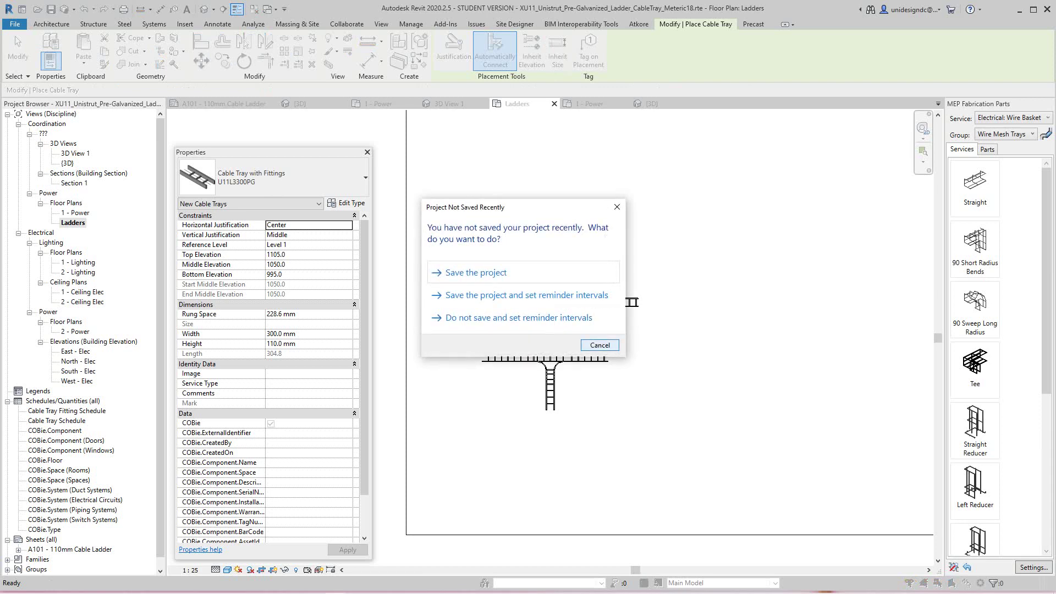
left_click(599, 344)
left_click(223, 9)
left_click(515, 197)
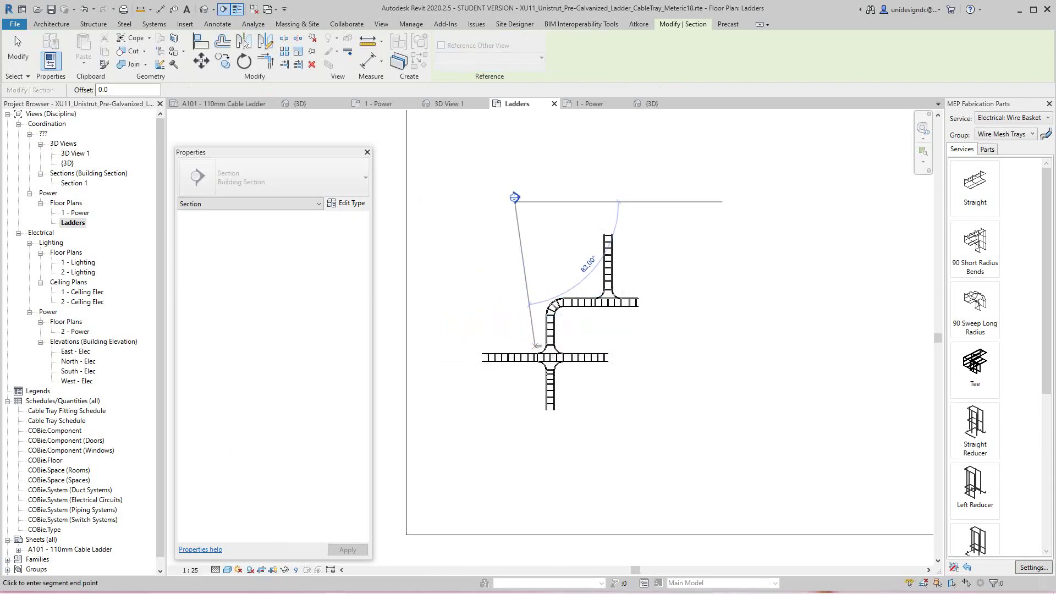
left_click(514, 446)
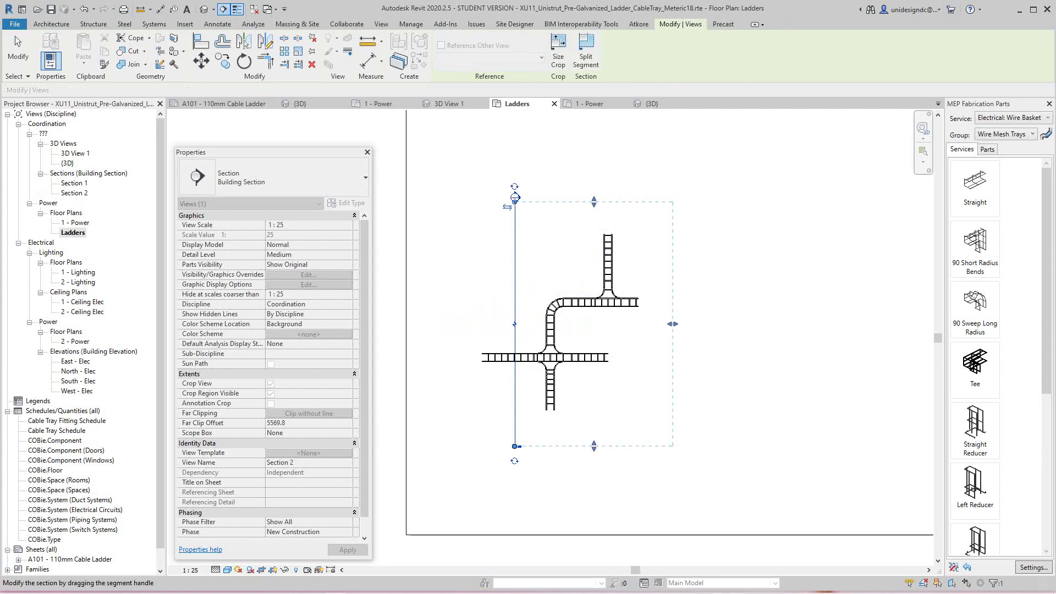
key("Escape")
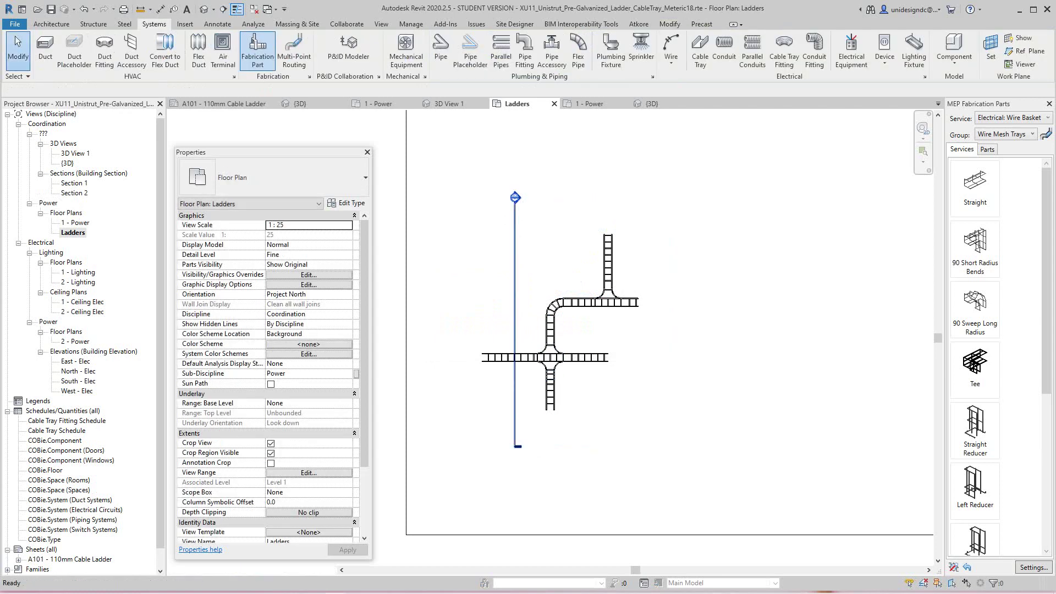
double_click(515, 197)
Draw a ladder from the run's left end in the section, rising 1000 mm vertically and continuing horizontally to the left
scroll(753, 338, "up", 1)
scroll(753, 338, "down", 1)
scroll(707, 360, "down", 1)
middle_click_drag(706, 360, 819, 361)
left_click(564, 343)
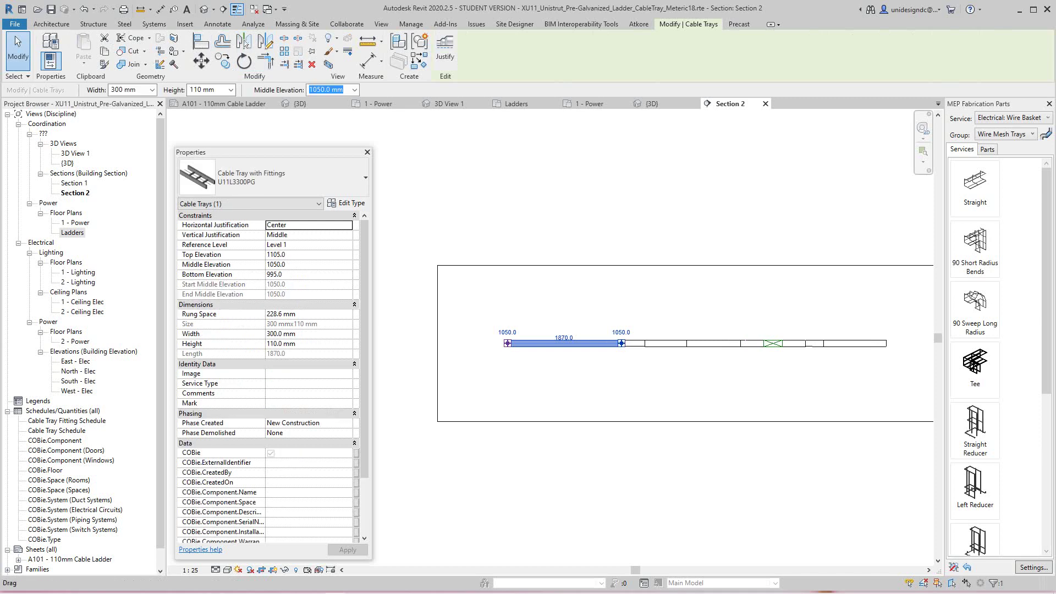
right_click(508, 341)
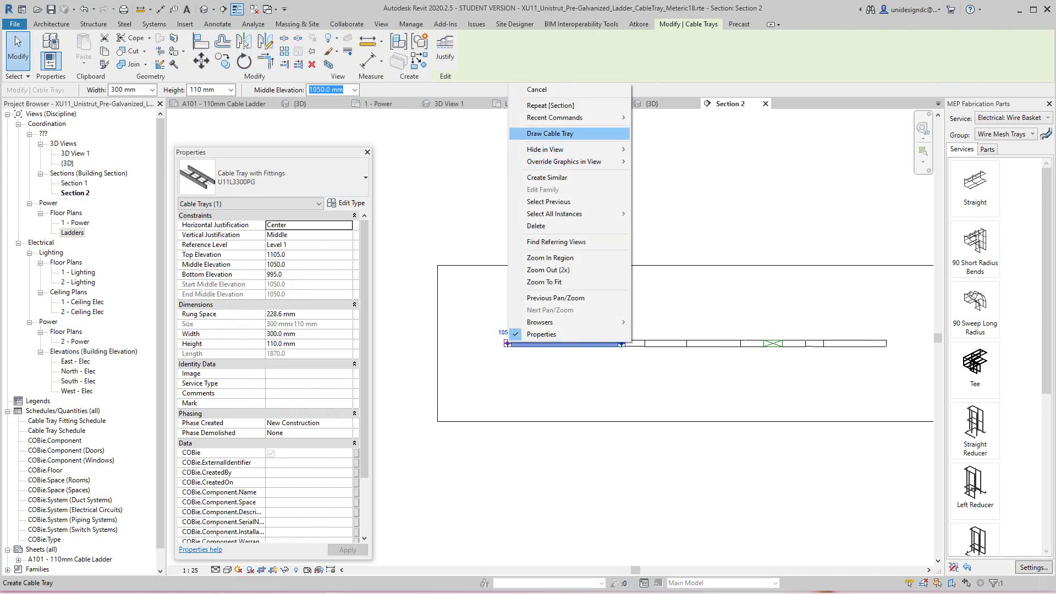
left_click(549, 134)
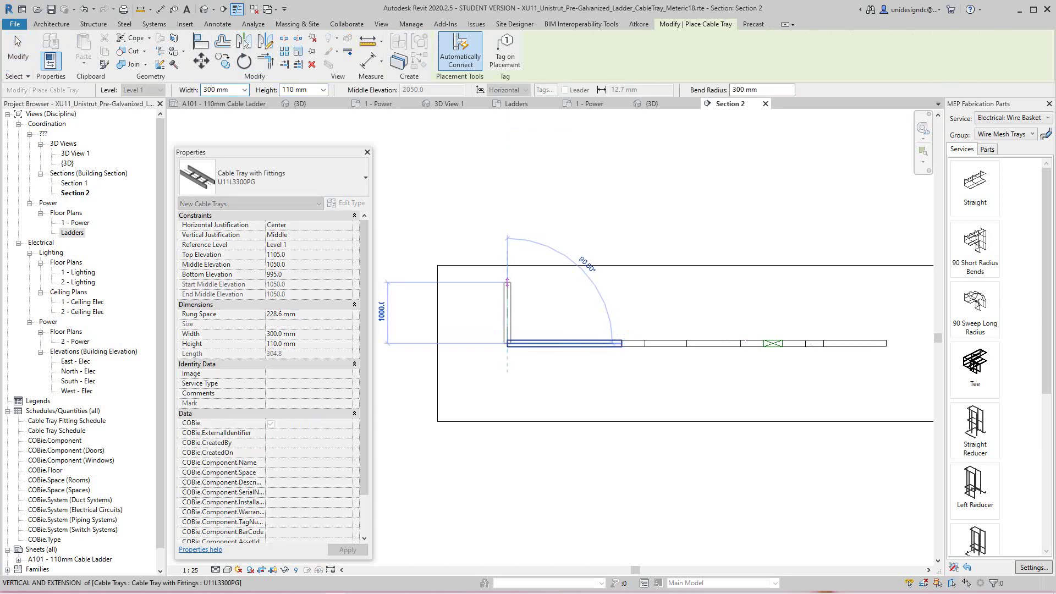
left_click(507, 283)
left_click(446, 282)
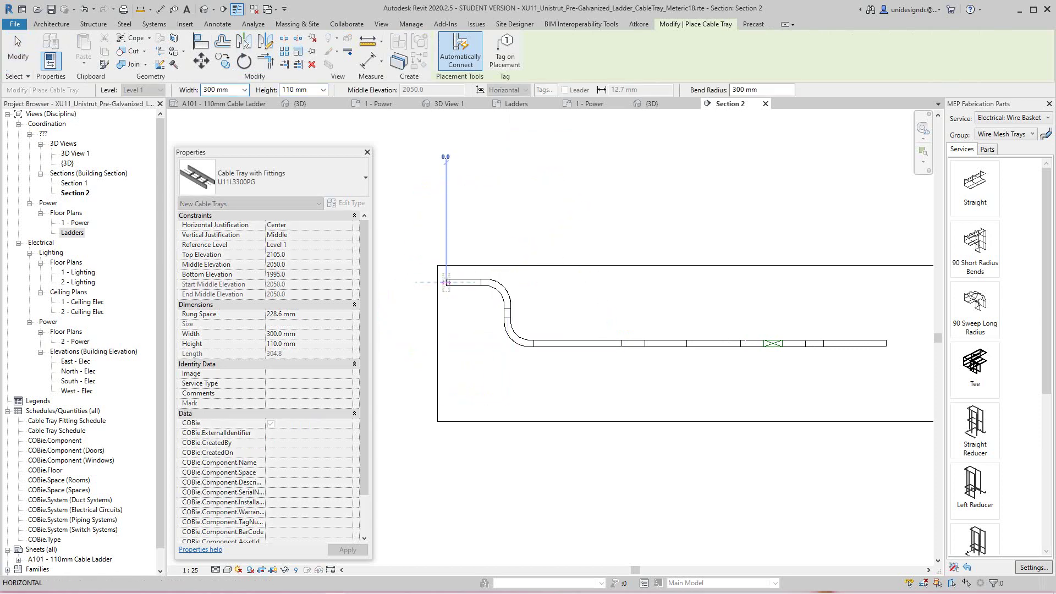
key("Escape")
key("Escape")
Move the raised horizontal ladder segment slightly higher in the section
left_click(463, 282)
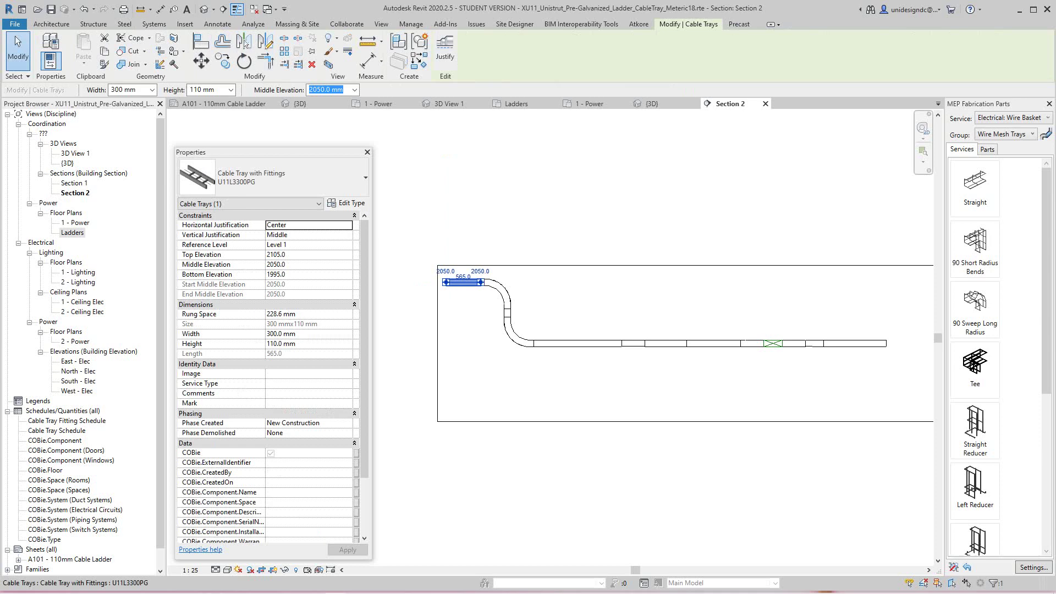
key("Escape")
key("Escape")
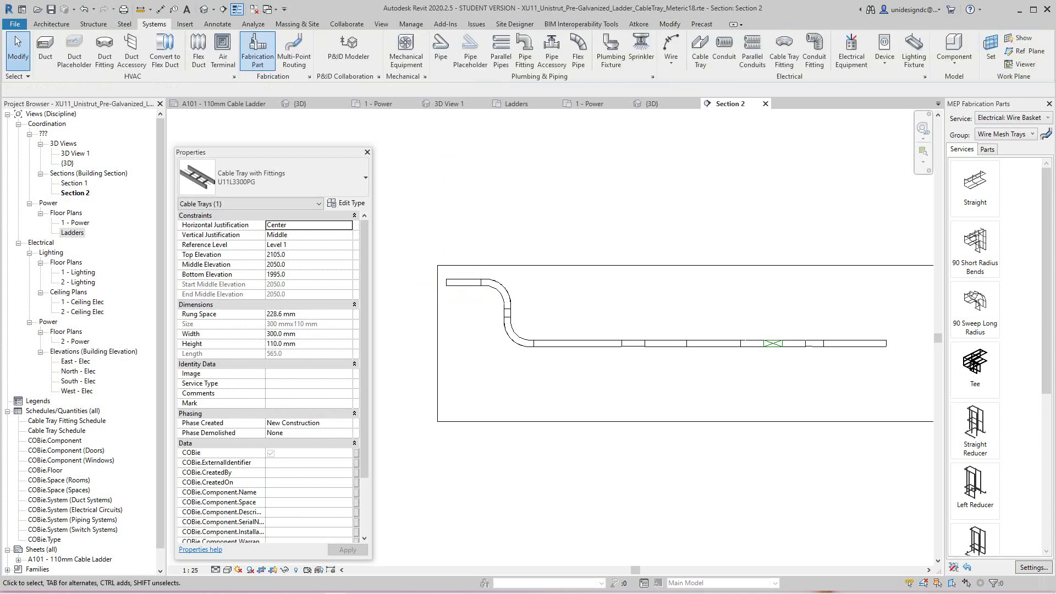
scroll(474, 312, "up", 2)
left_click_drag(459, 260, 460, 240)
key("Escape")
Draw a ladder from the run's right end in the section, dropping 1100 mm vertically and continuing horizontally to the right
scroll(494, 329, "down", 1)
scroll(484, 330, "down", 1)
middle_click_drag(669, 350, 503, 345)
scroll(672, 345, "up", 1)
left_click(737, 346)
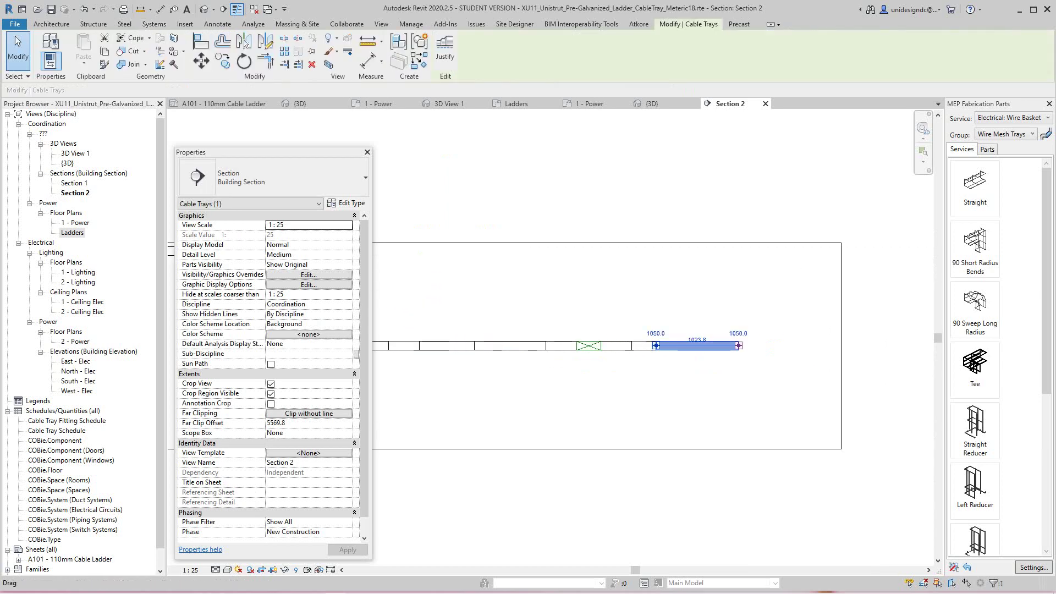
right_click(739, 346)
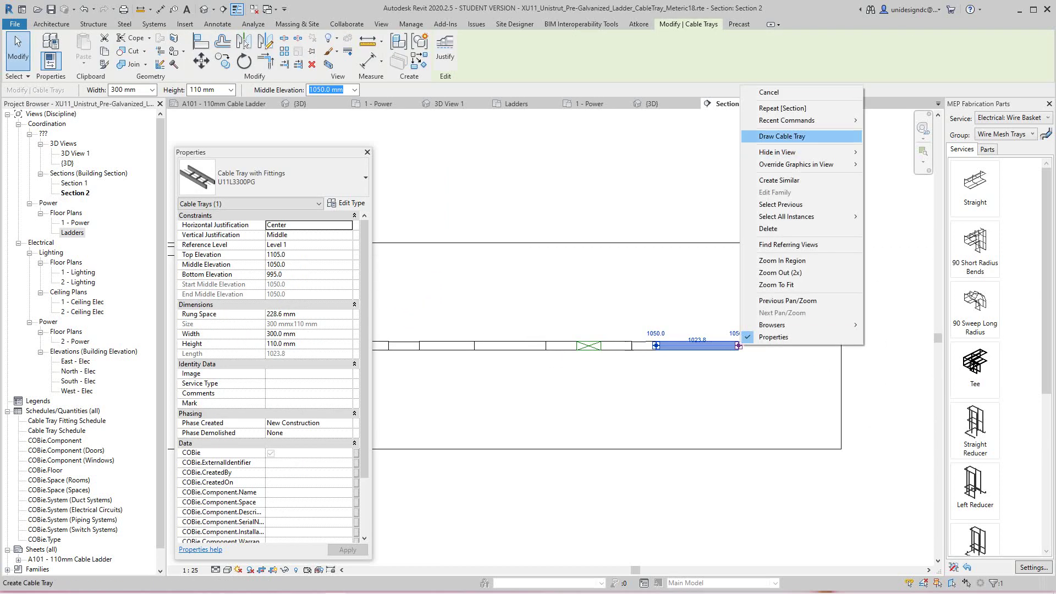
left_click(782, 136)
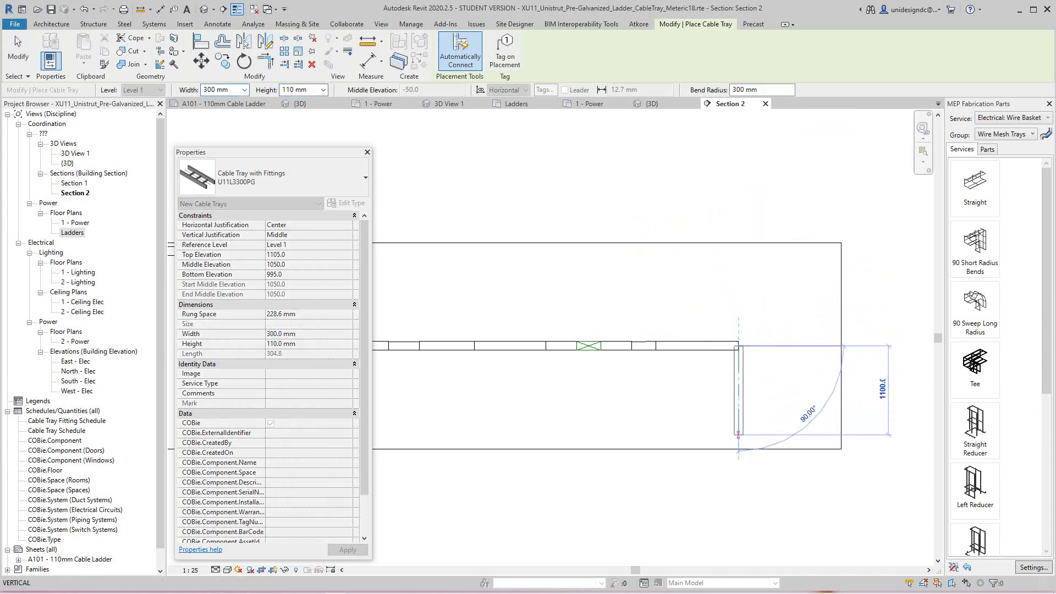
left_click(738, 434)
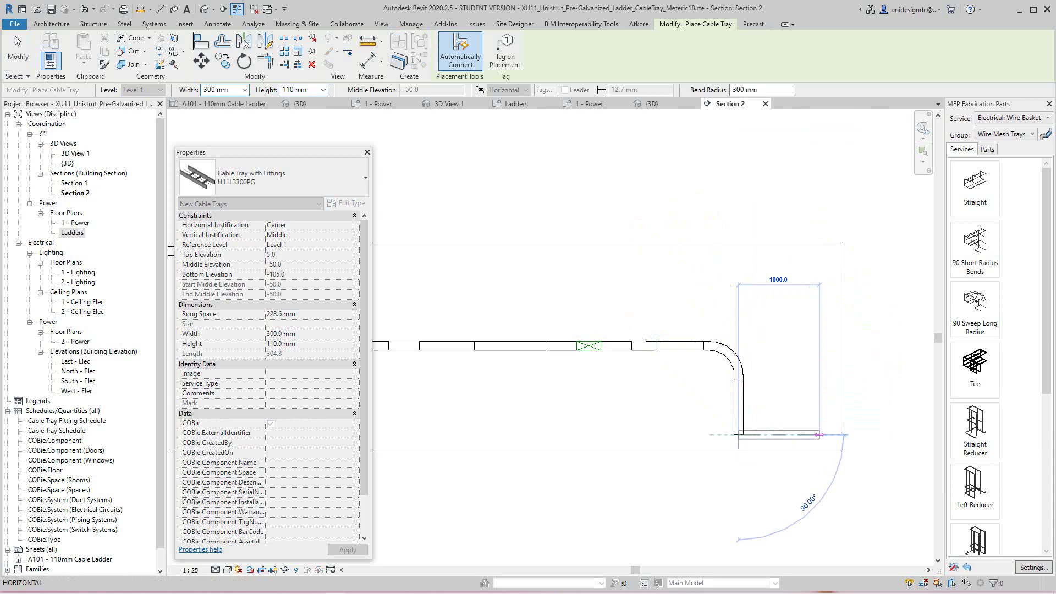
left_click(828, 434)
key("Escape")
key("Escape")
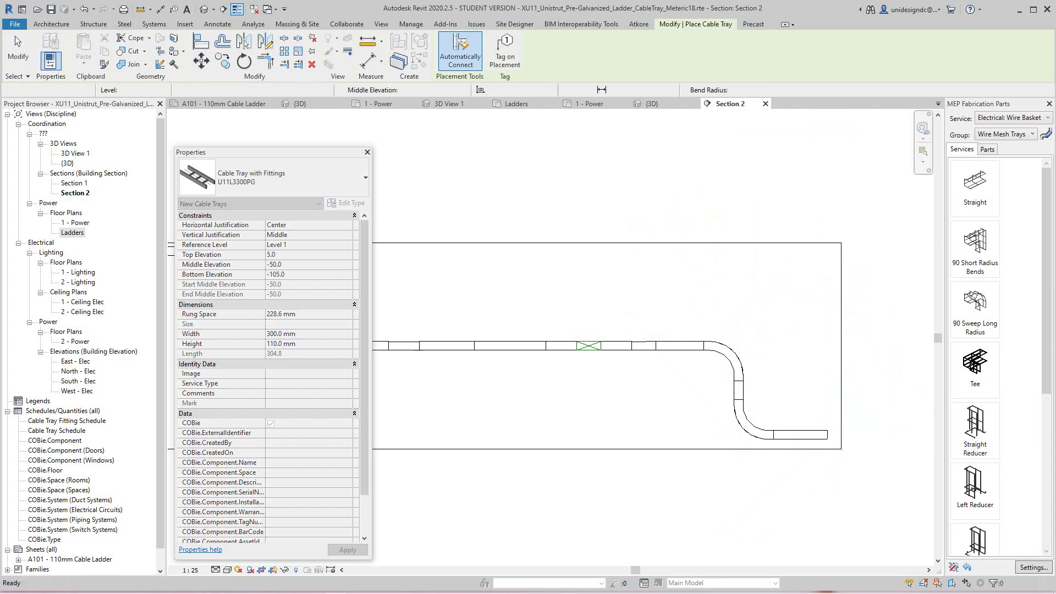
Open the default 3D view and extend its crop region to the left until the whole ladder layout is included
scroll(753, 366, "down", 3)
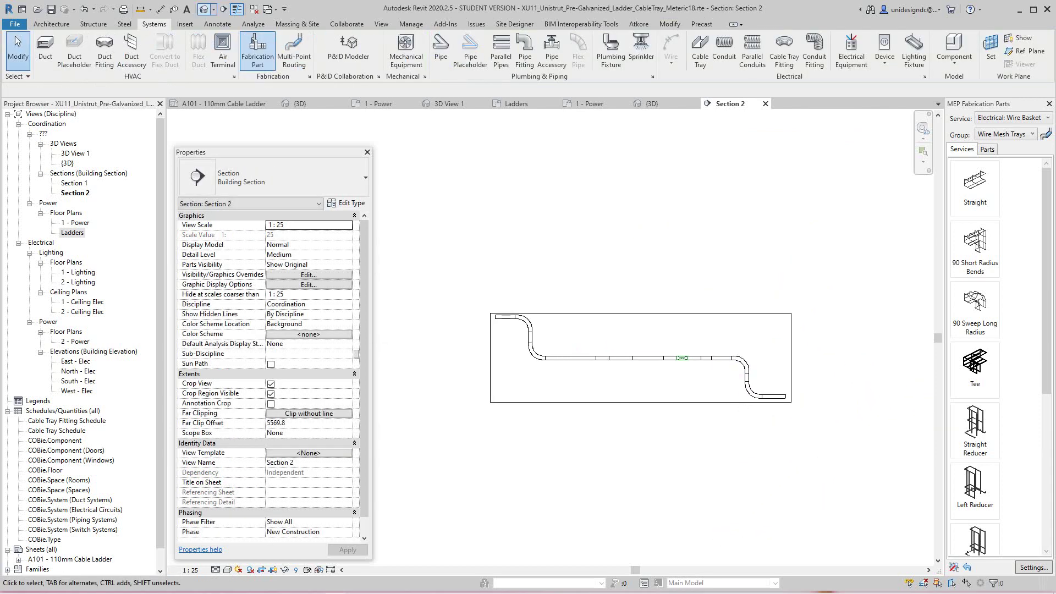
left_click(204, 9)
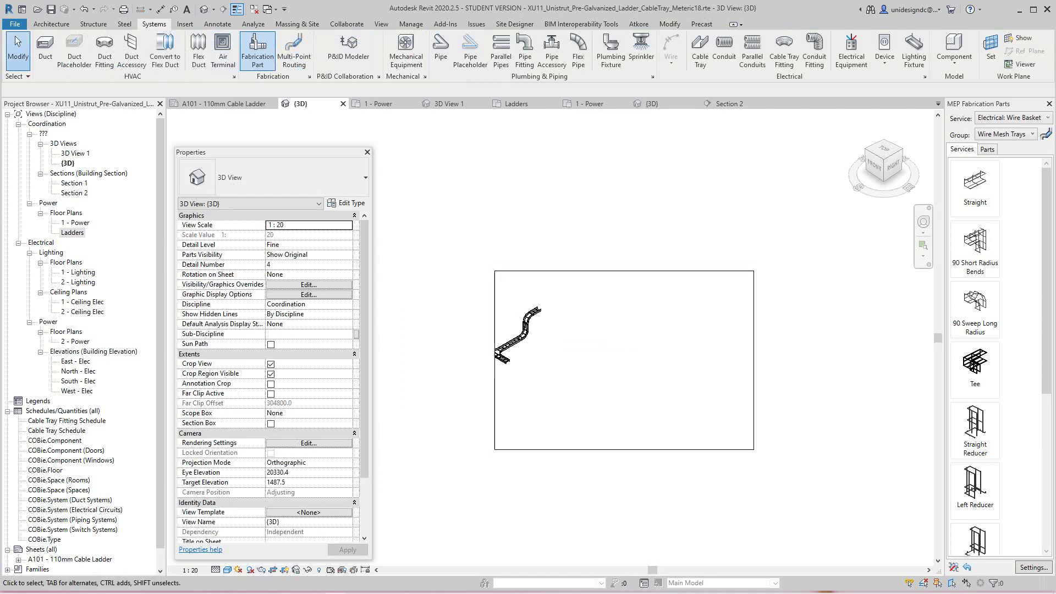
left_click(495, 364)
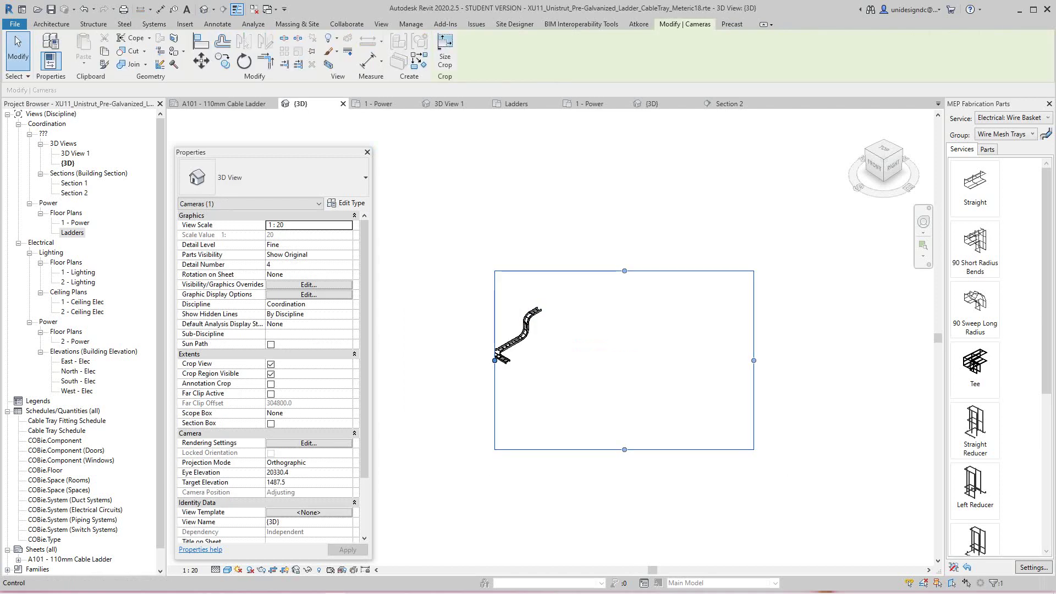
left_click_drag(494, 360, 374, 361)
left_click_drag(440, 360, 391, 361)
middle_click_drag(448, 370, 524, 336)
scroll(528, 346, "up", 4)
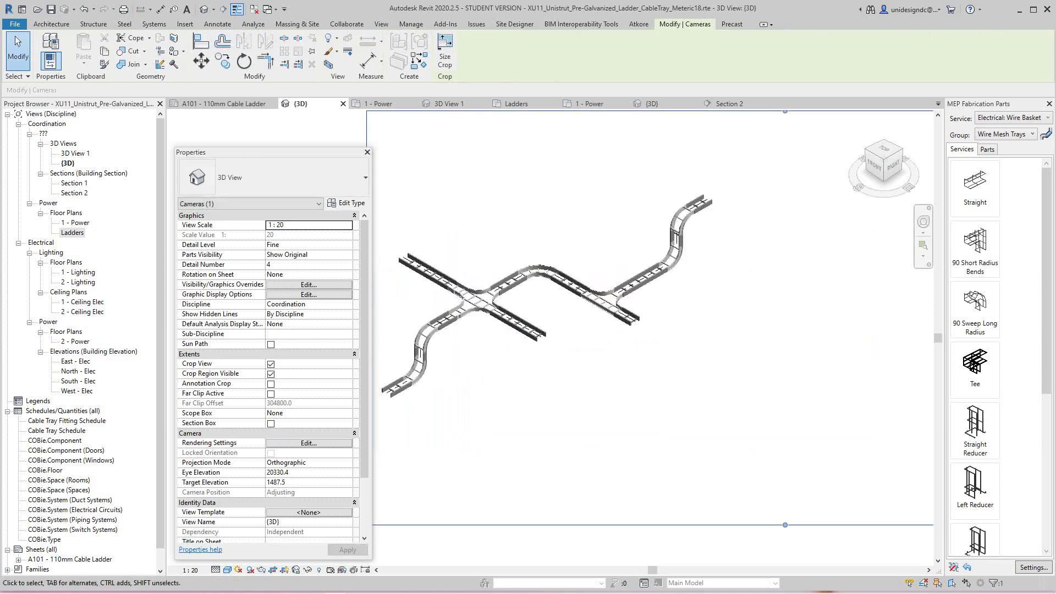
scroll(569, 348, "down", 3)
scroll(575, 359, "up", 2)
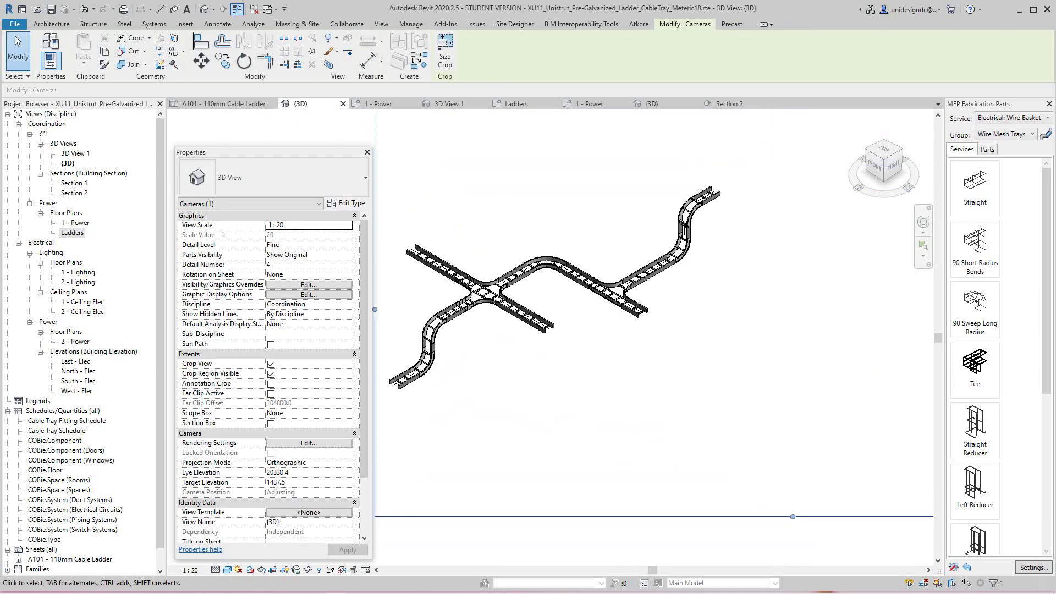
Stretch the front arm of the crossing ladder to a length of 4500 mm
left_click(538, 322)
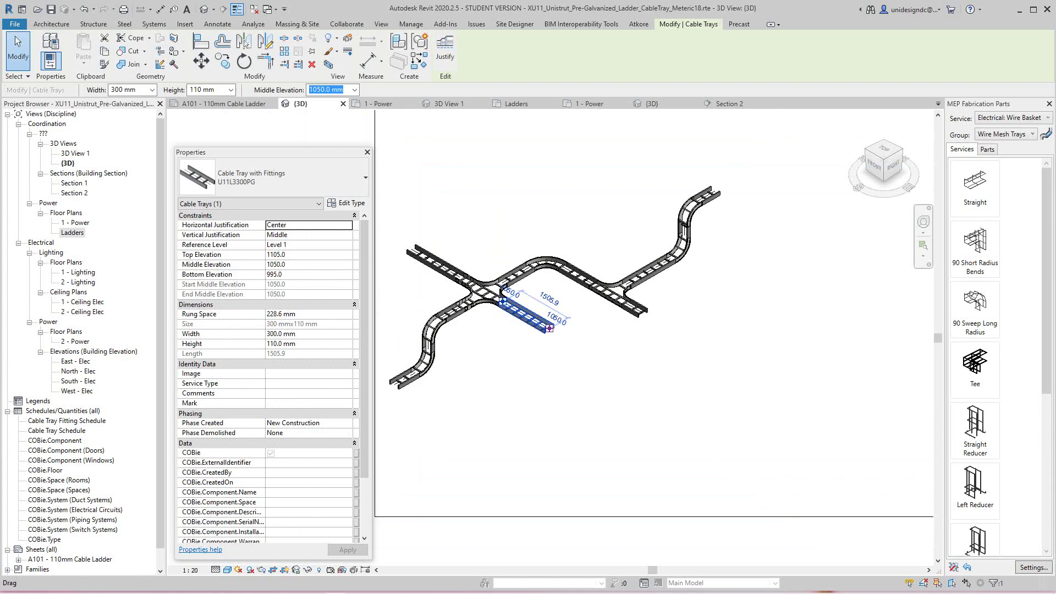
left_click_drag(549, 330, 570, 348)
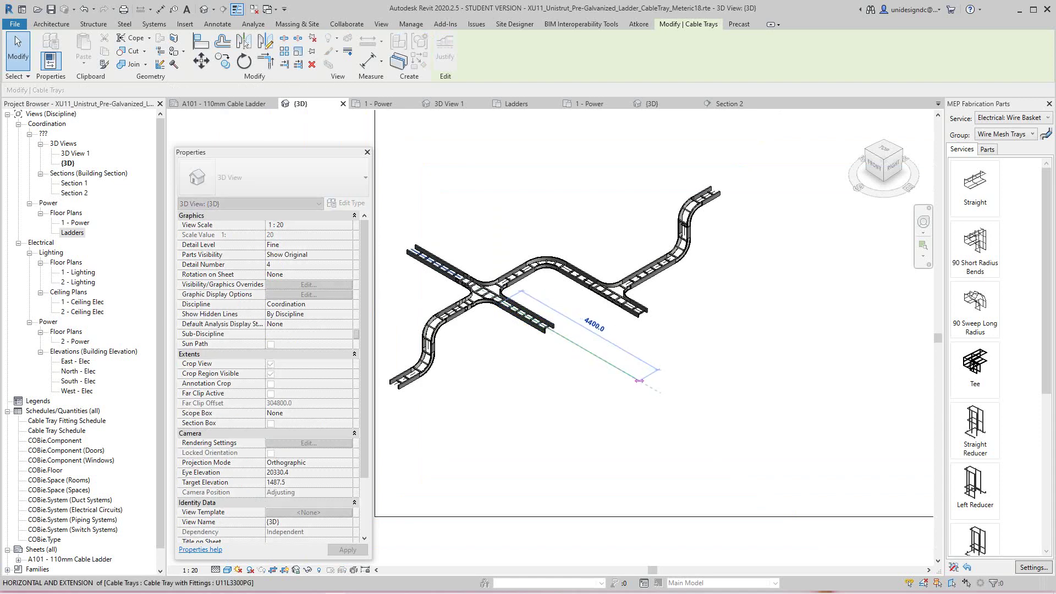
left_click(642, 381)
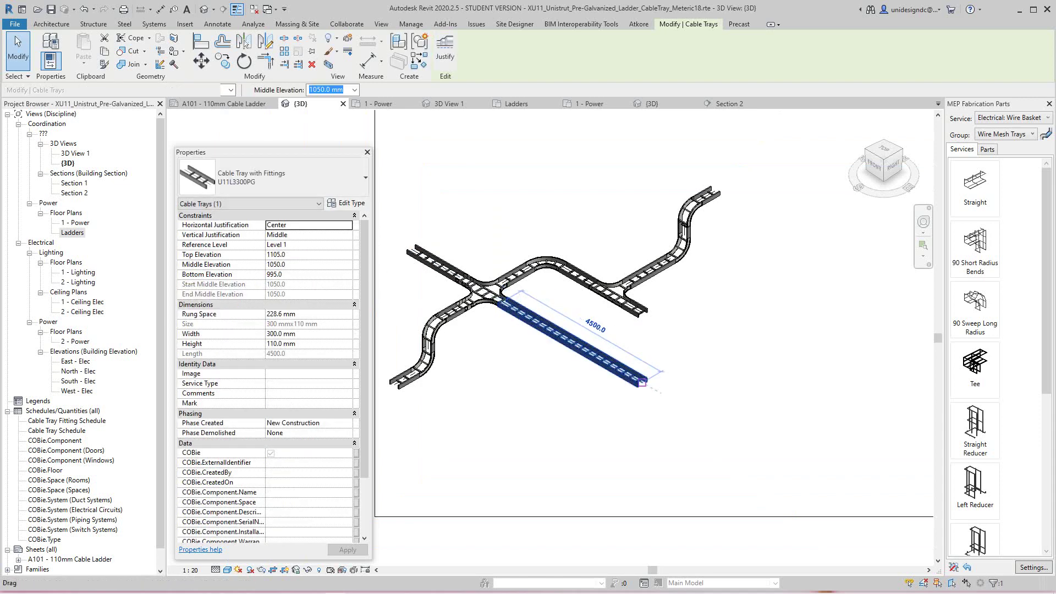
Draw a ladder about 1800 mm long from the extended arm's end, perpendicular to it and toward the tee branch
right_click(642, 381)
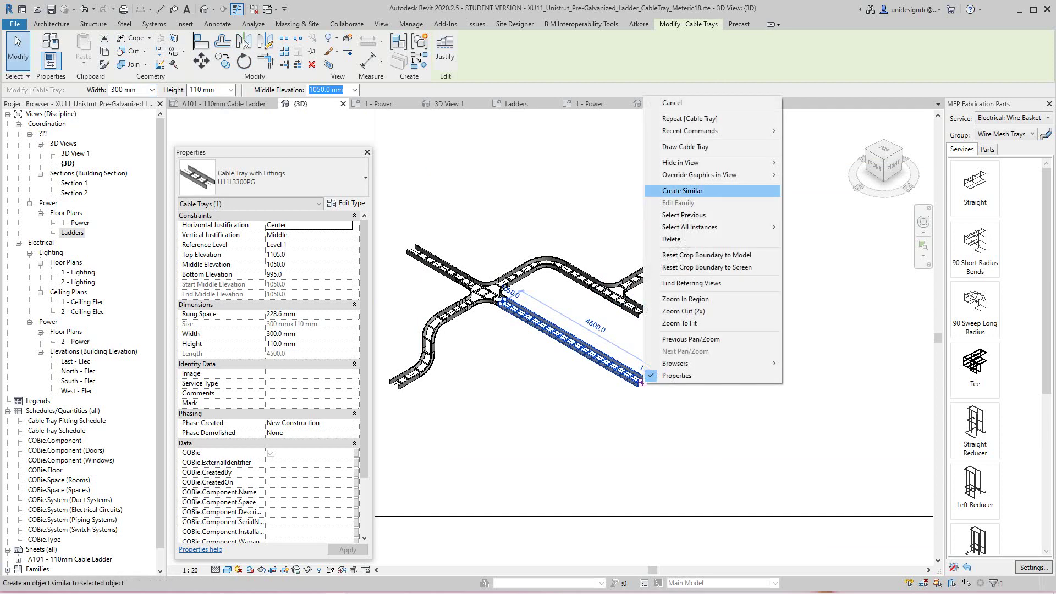
left_click(712, 146)
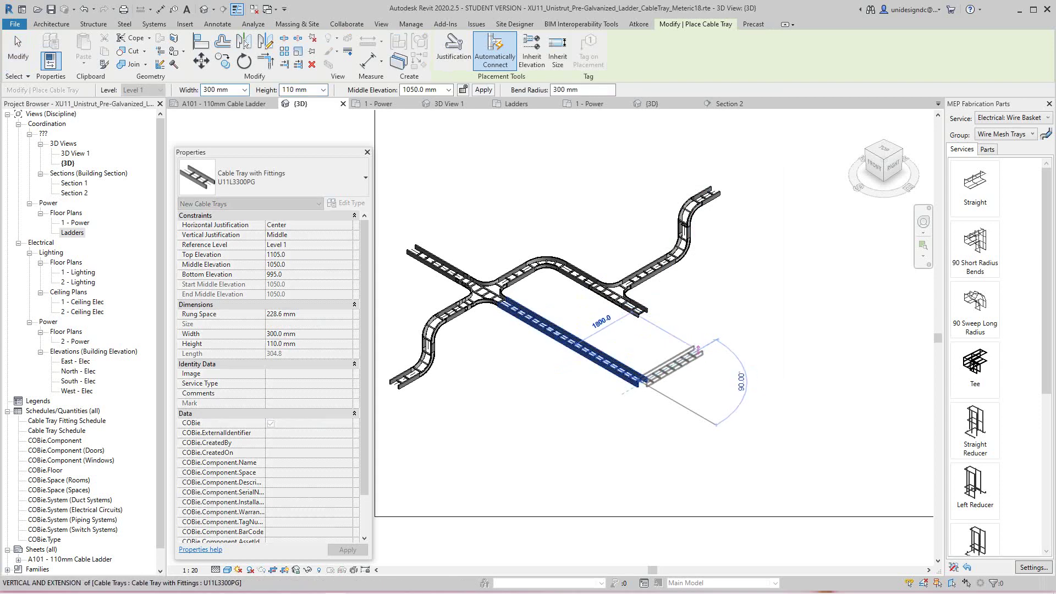
left_click(698, 345)
key("Escape")
scroll(647, 313, "up", 2)
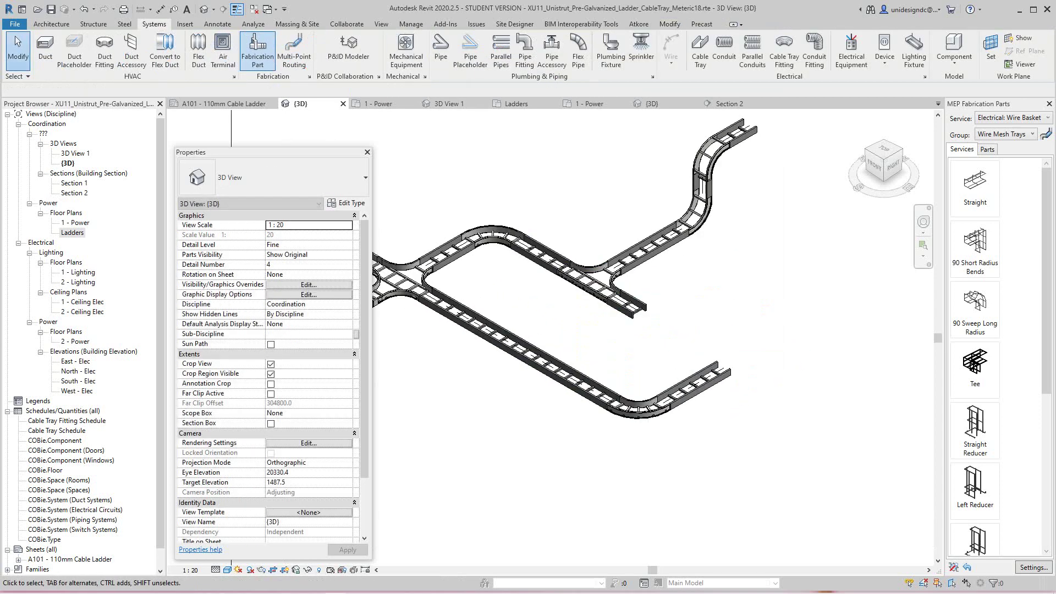
Trim/extend the tee's short stub and the perpendicular ladder to a corner, closing the loop with a bend
left_click(630, 305)
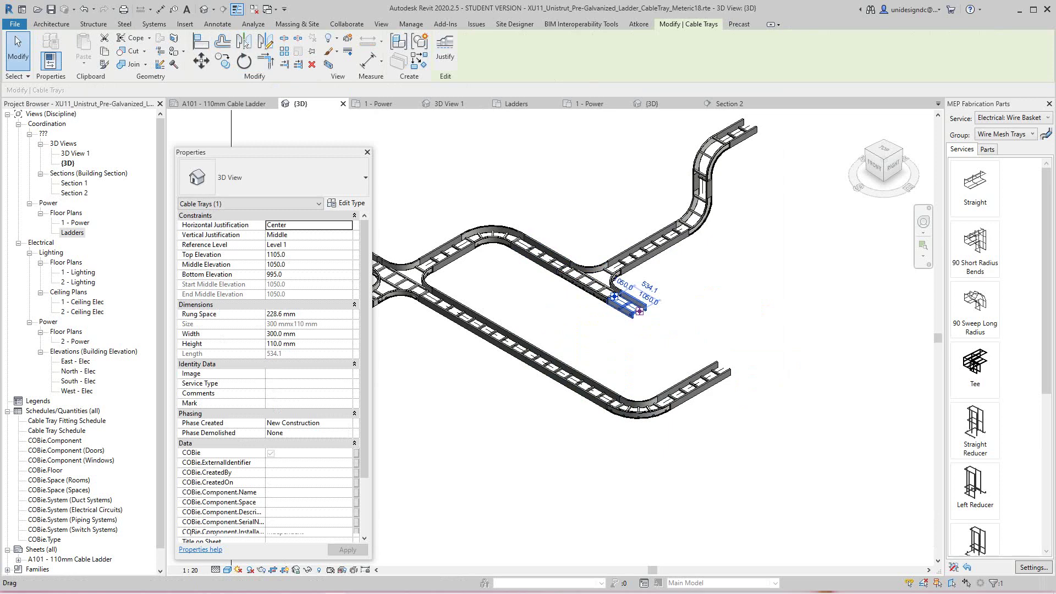
key("Escape")
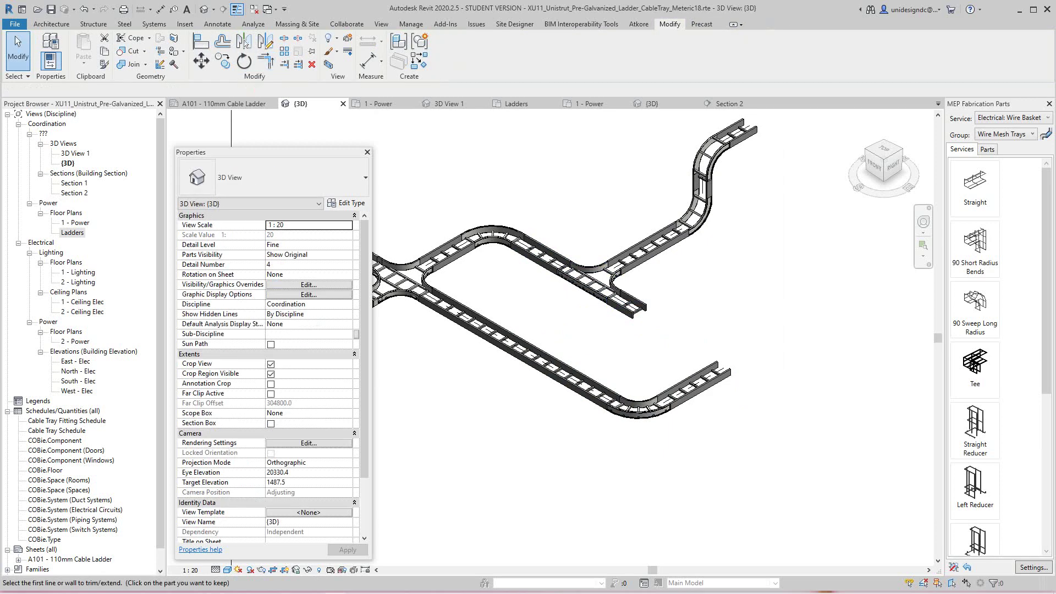
left_click(627, 305)
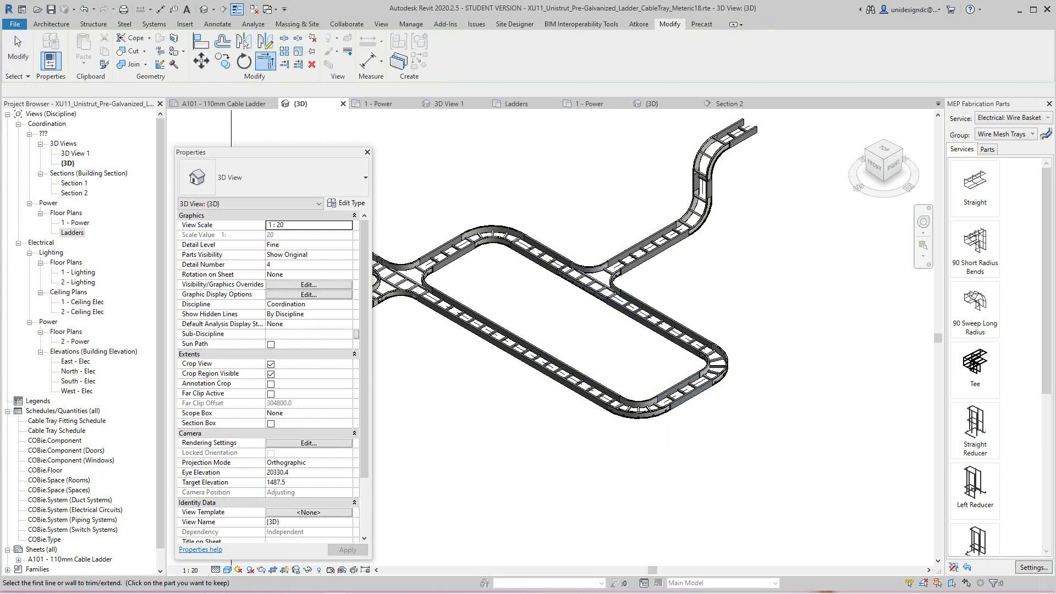
scroll(758, 292, "down", 3)
key("Escape")
middle_click_drag(759, 292, 762, 317)
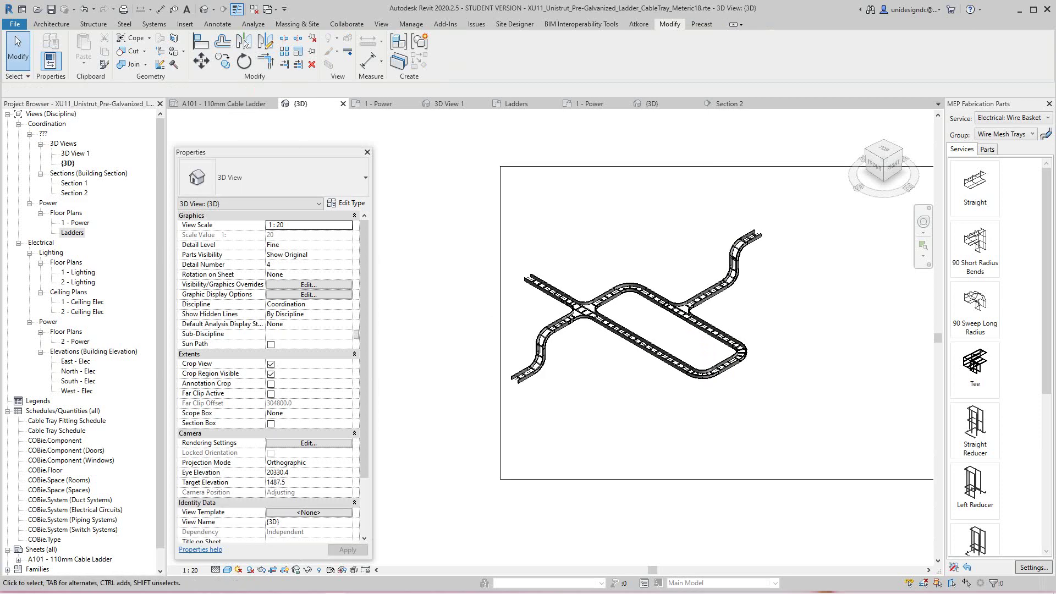
Examine the tee, cross, bends and level changes of the ladder layout up close in 3D
scroll(745, 253, "up", 8)
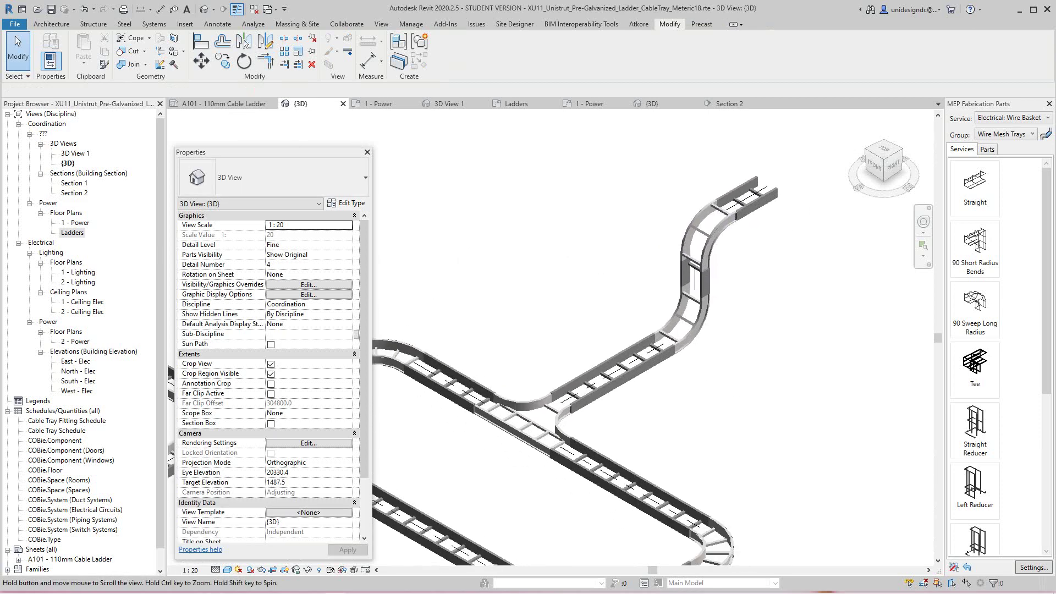
scroll(726, 267, "up", 1)
middle_click_drag(725, 267, 774, 226)
scroll(774, 227, "down", 1)
scroll(474, 376, "down", 2)
middle_click_drag(474, 376, 678, 290)
scroll(598, 322, "down", 1)
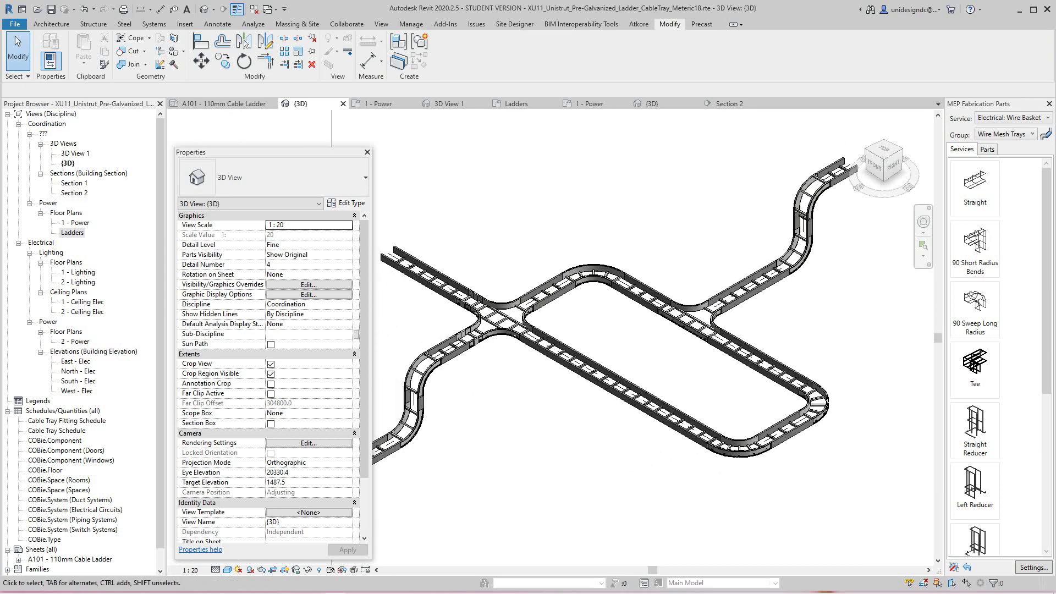
scroll(665, 274, "down", 1)
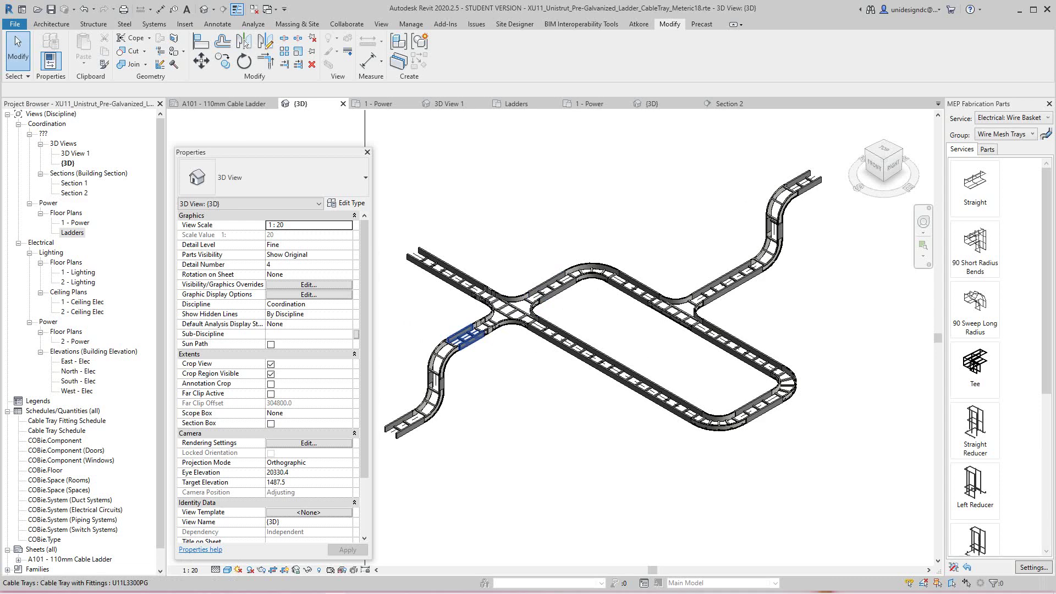
Pull the right side of the 3D view's crop region in closer to the ladder layout
scroll(483, 331, "down", 3)
scroll(629, 438, "down", 1)
middle_click_drag(630, 438, 525, 446)
scroll(714, 420, "down", 2)
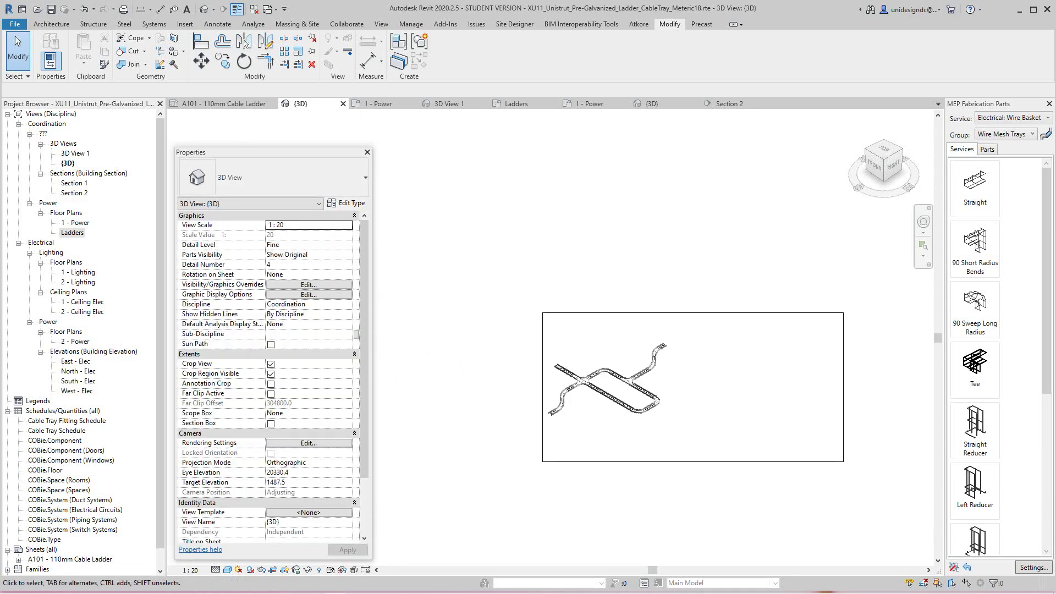
left_click(843, 388)
left_click_drag(740, 387, 701, 387)
key("Escape")
scroll(606, 407, "up", 5)
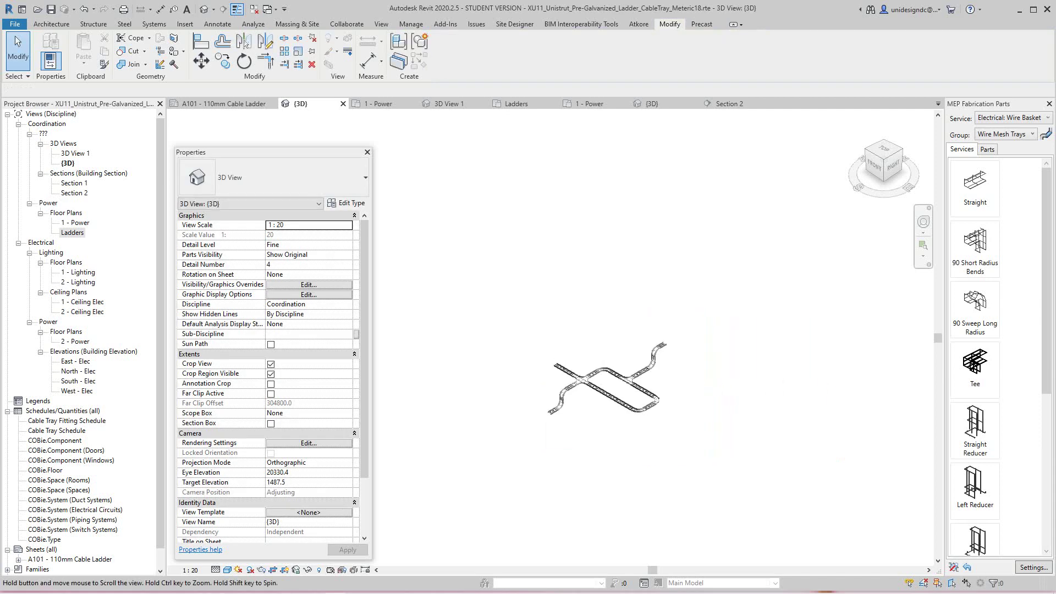
scroll(560, 343, "up", 2)
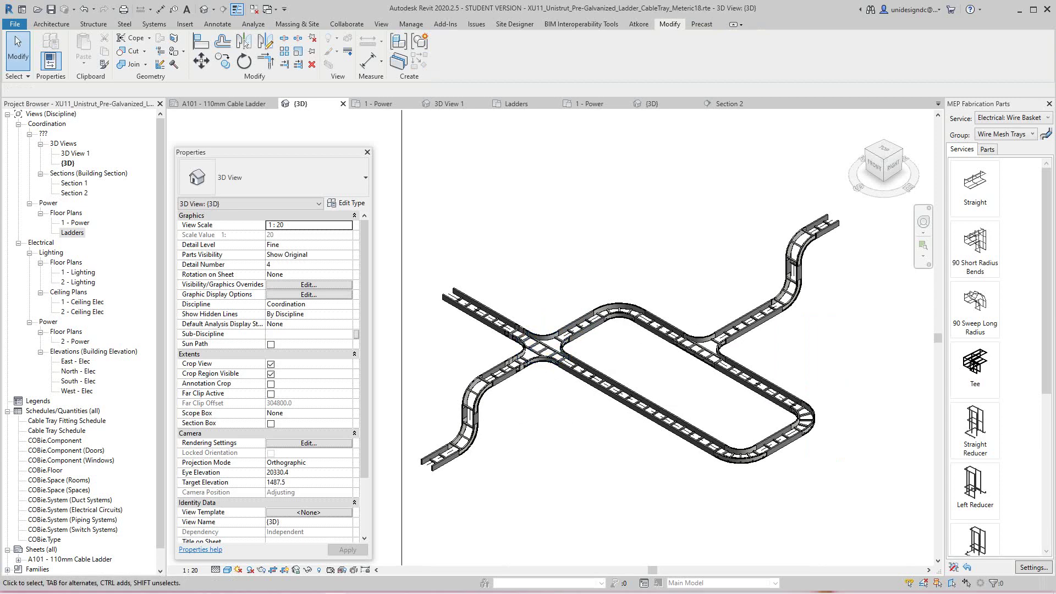
scroll(717, 358, "down", 2)
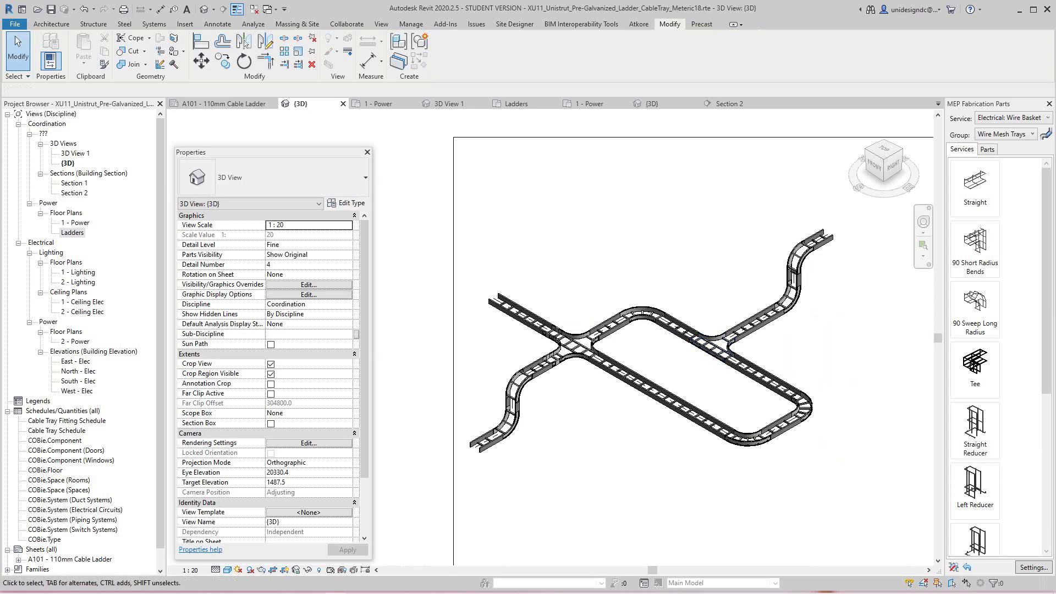